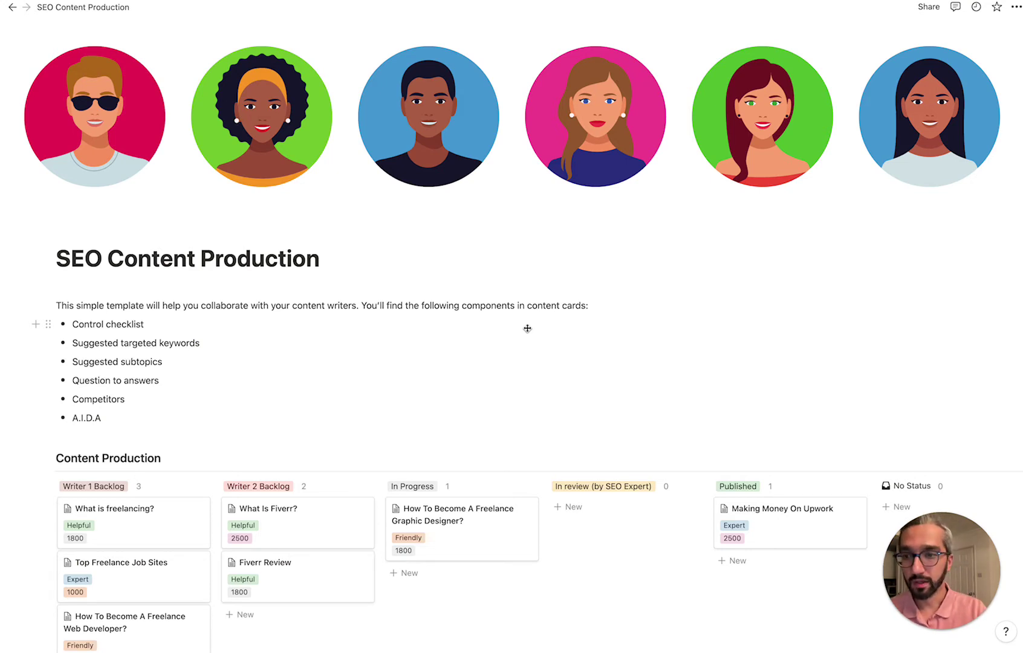
Look over the SEO Content Production page and its Content Production board, and view the page's sharing options
scroll(493, 371, down, 1)
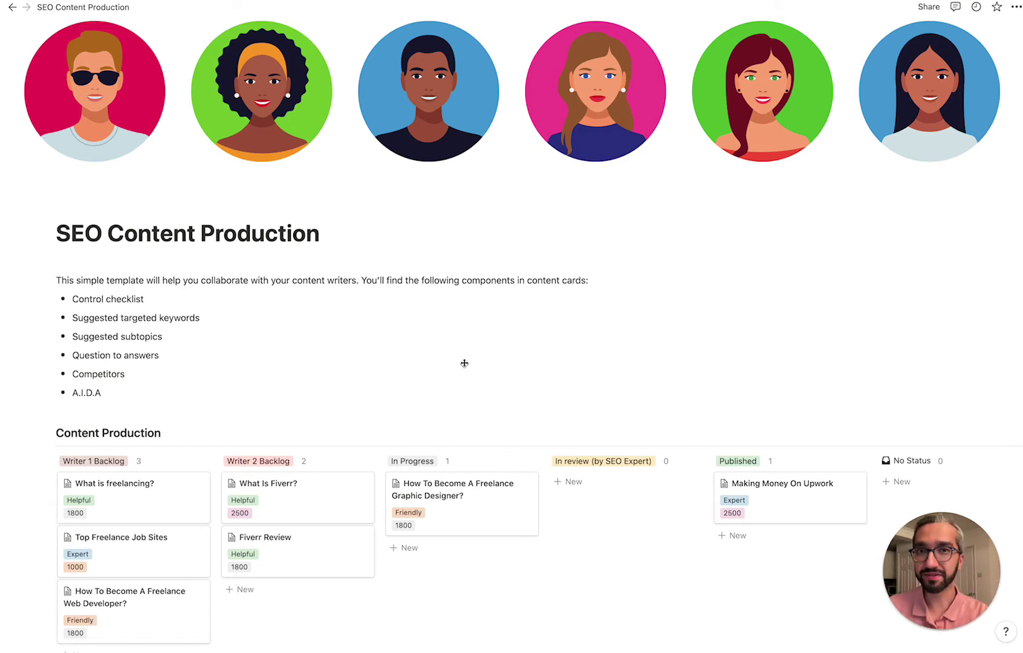
scroll(464, 362, down, 3)
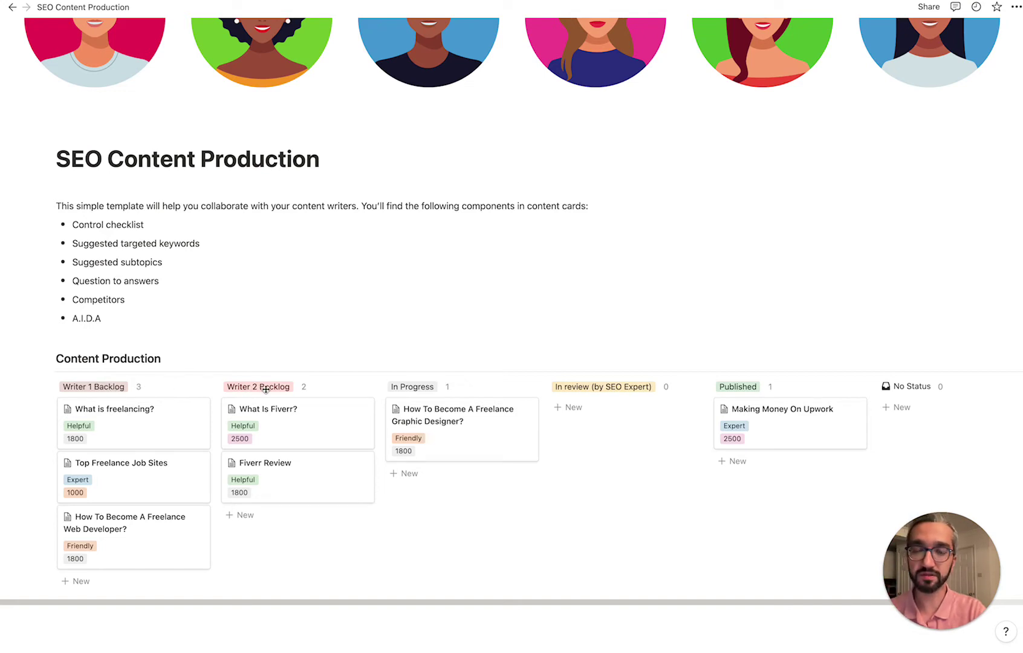
scroll(312, 423, up, 3)
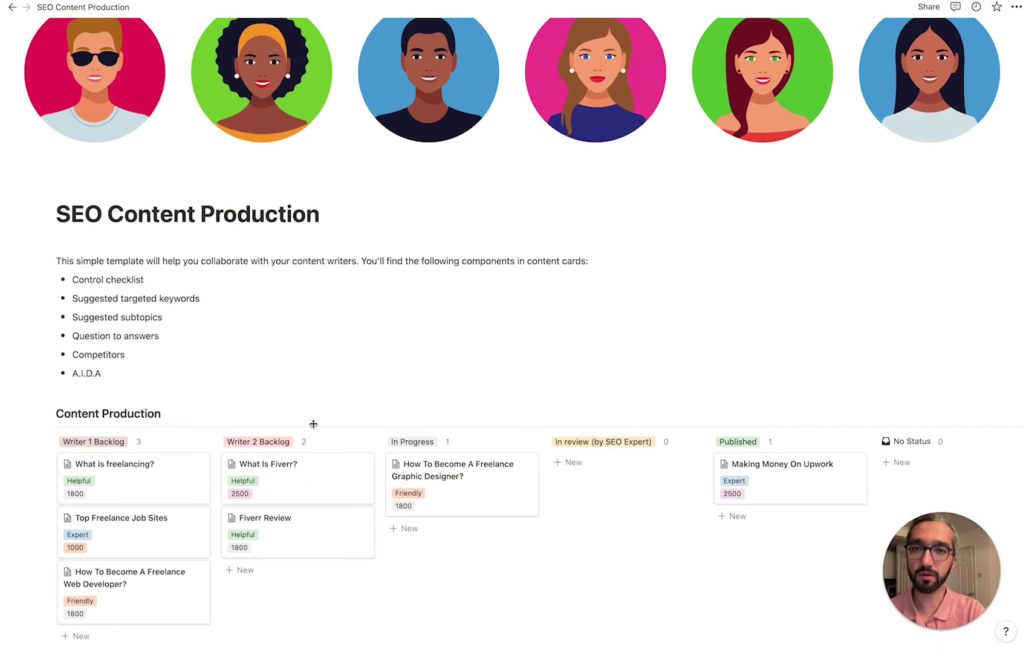
scroll(313, 424, up, 2)
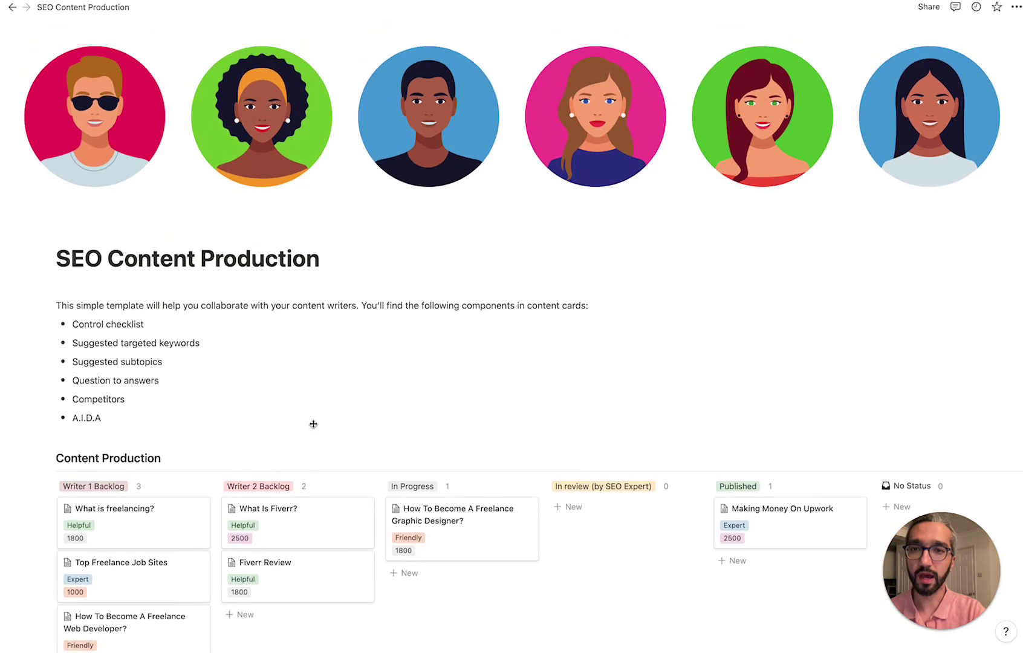
click(929, 6)
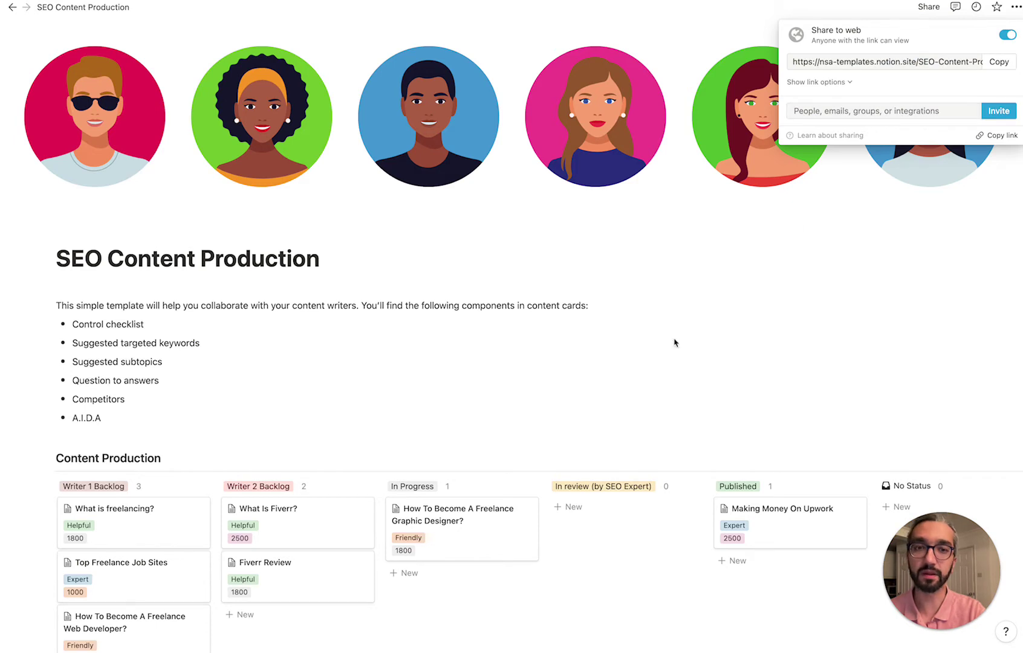
click(599, 390)
View the "What is freelancing?" card and its Assign choices, and return to the board without changing anything
click(140, 525)
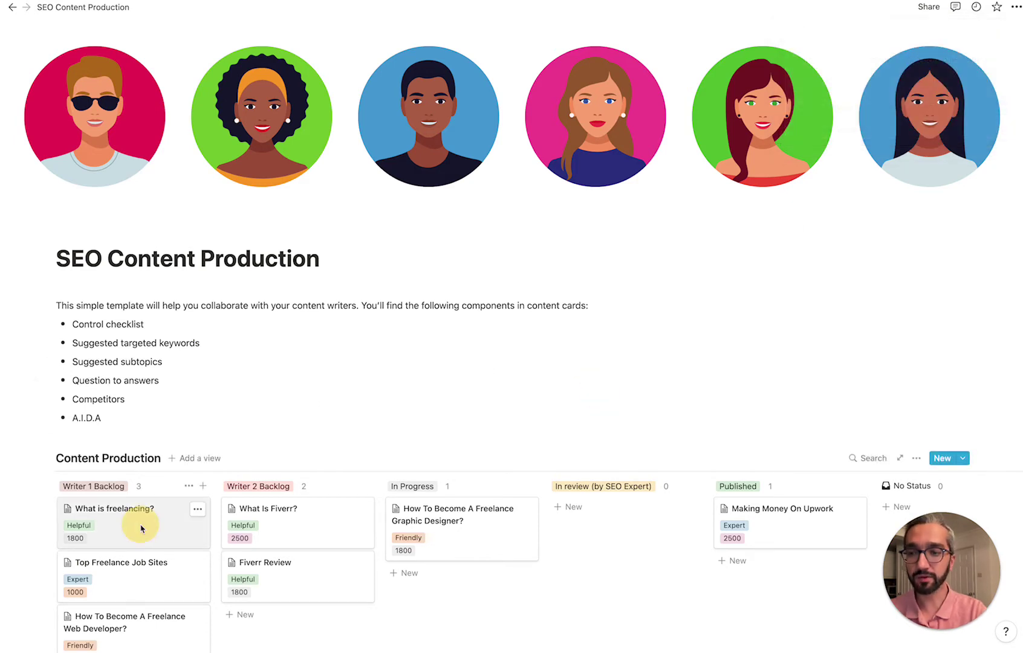
click(366, 258)
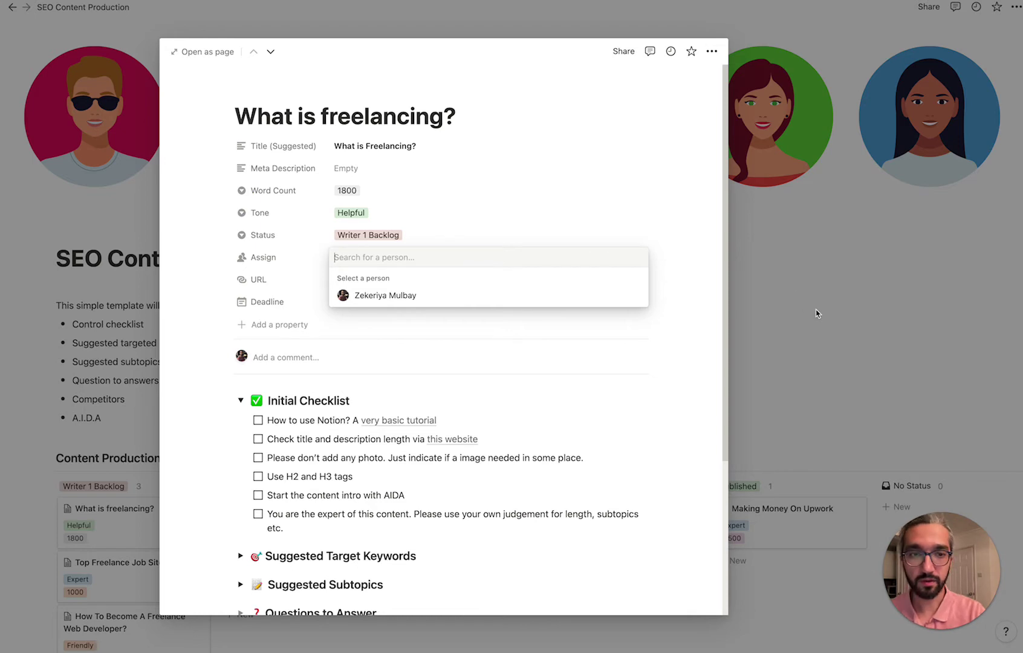
click(783, 305)
click(781, 309)
Add a card named "Example title" to the Writer 1 Backlog column of the Content Production board
scroll(373, 417, down, 3)
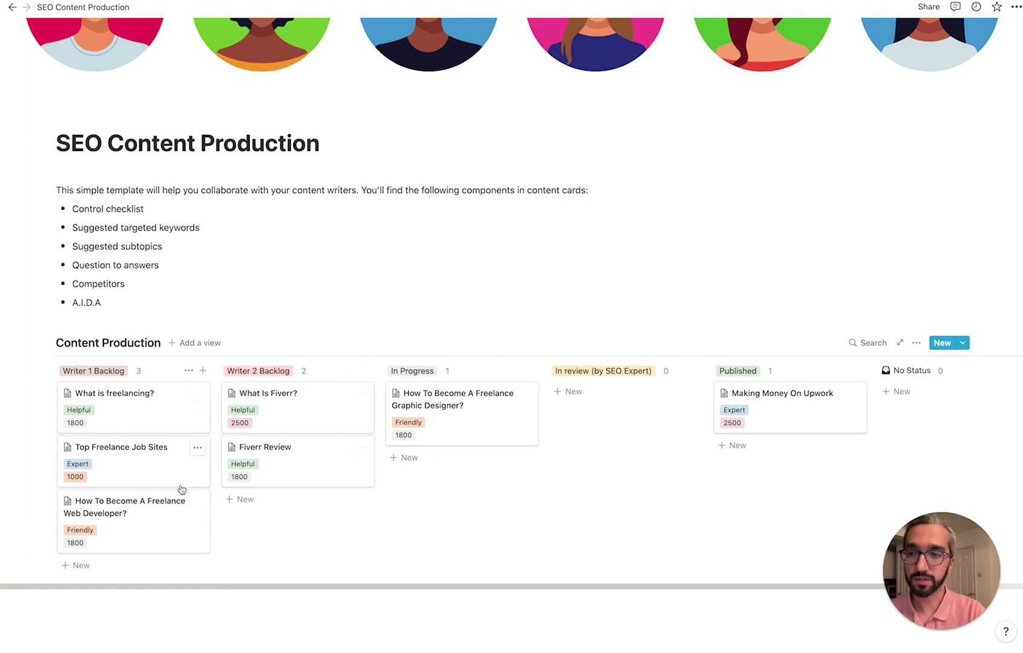
scroll(180, 487, down, 1)
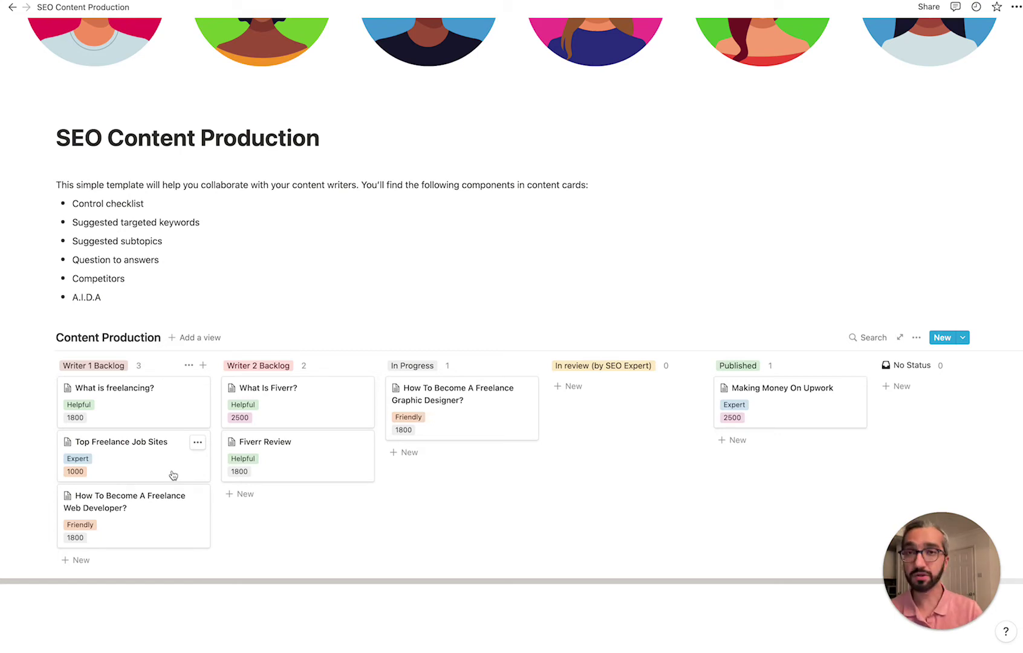
scroll(173, 475, down, 1)
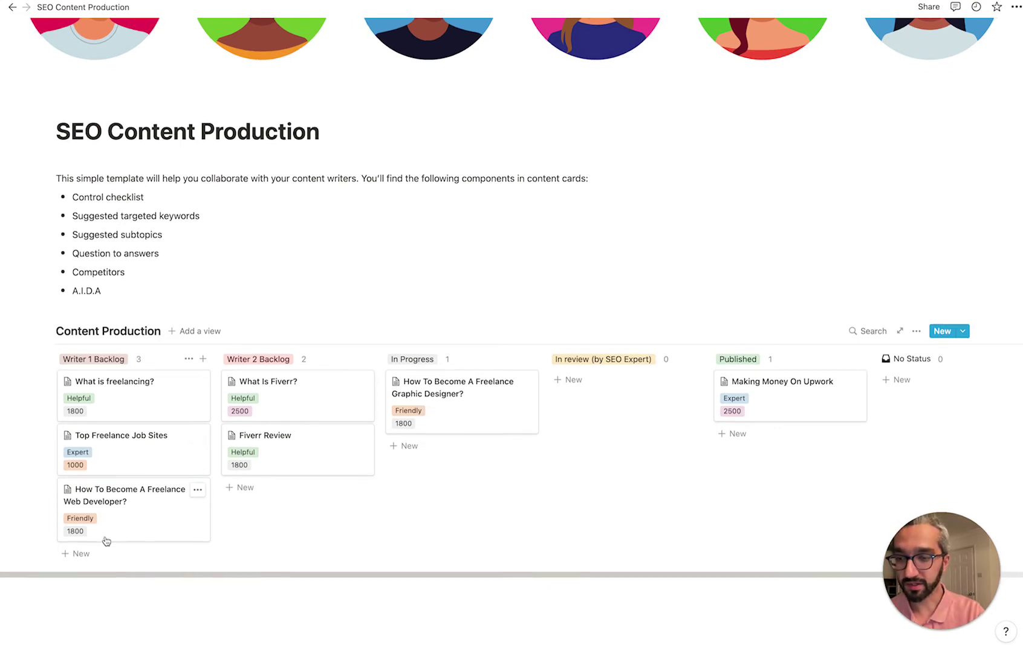
click(82, 554)
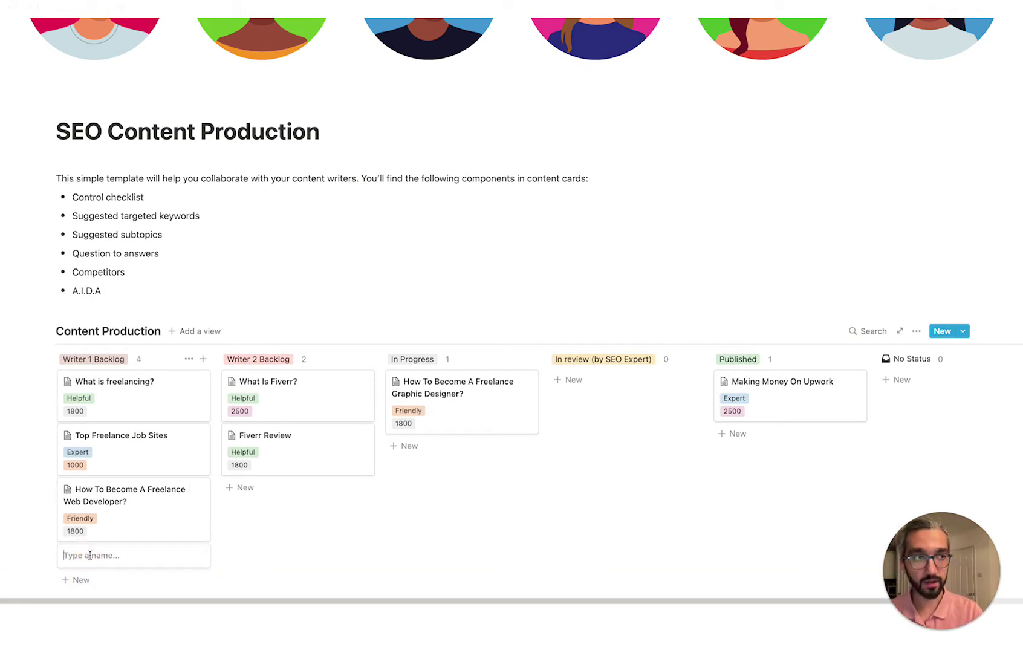
text(The e)
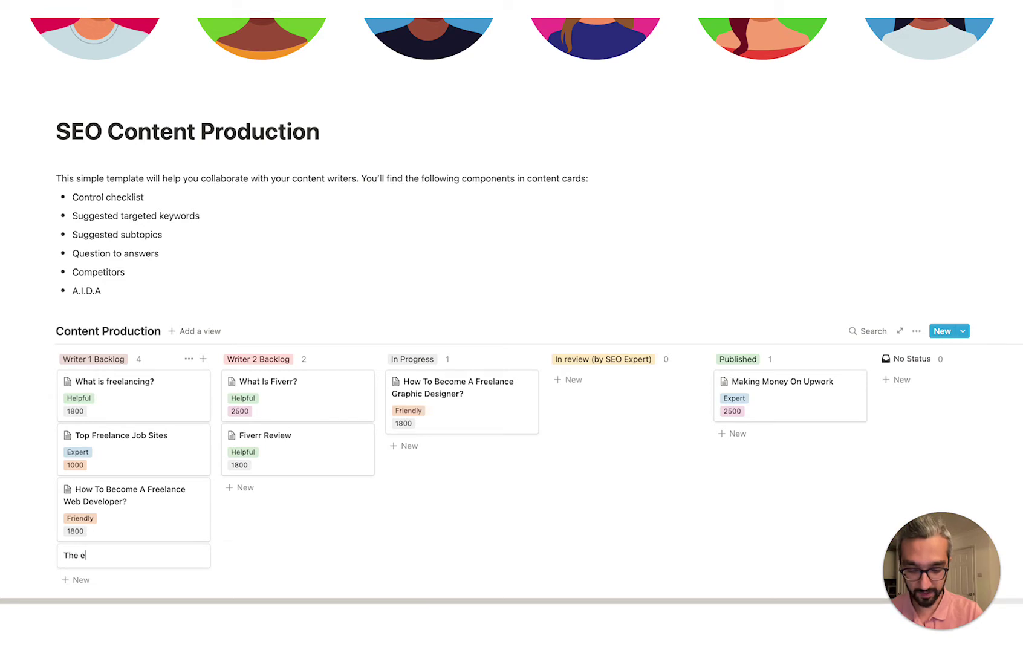
text(xample )
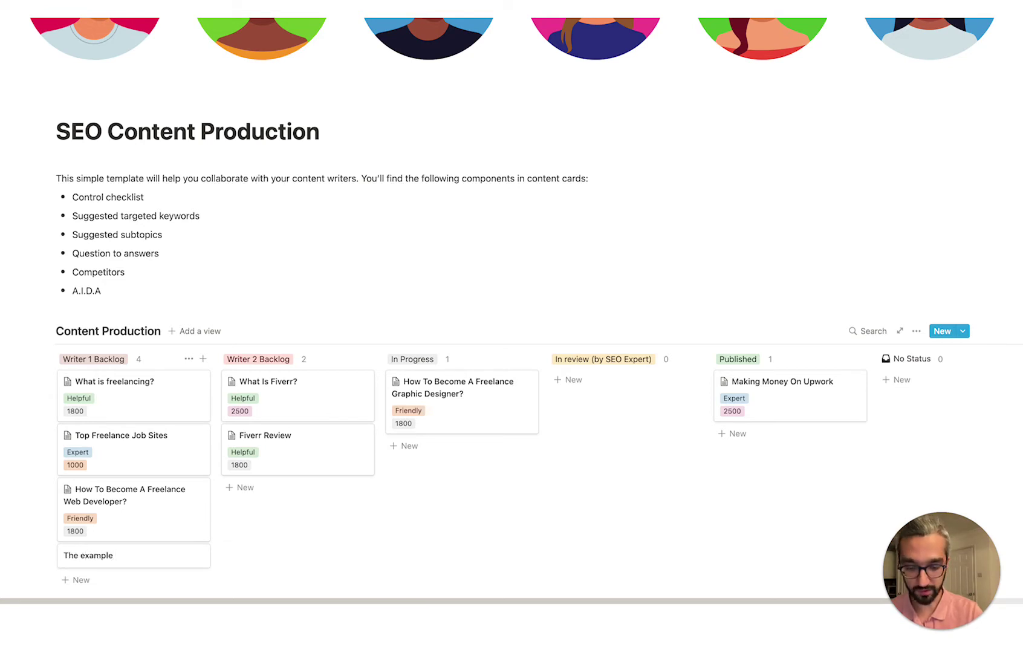
text(GB)
key(ctrl+a)
text(E)
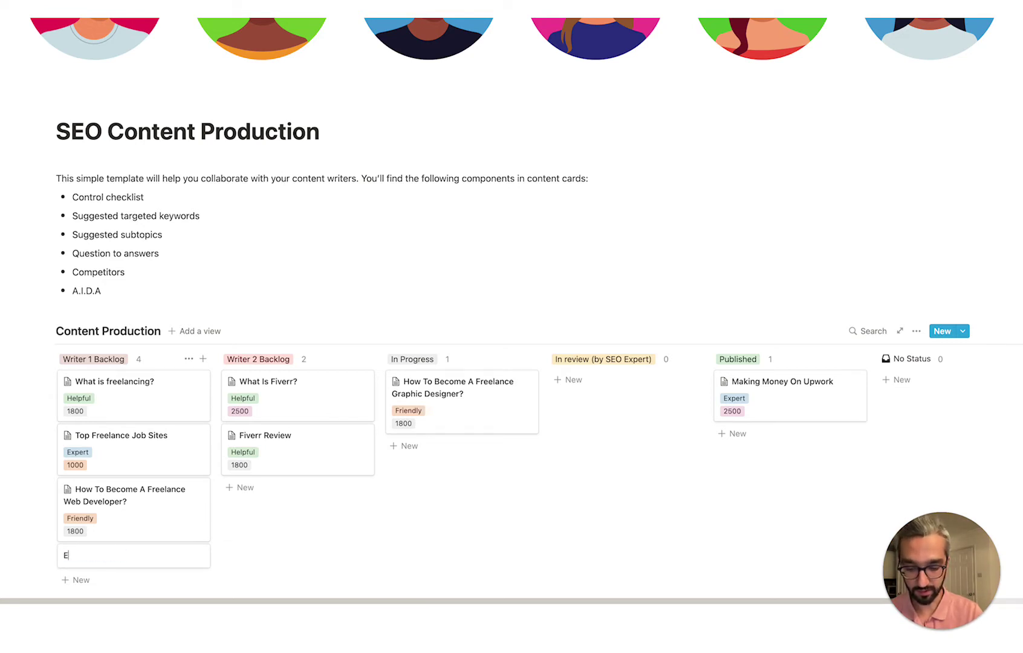
text(xample title)
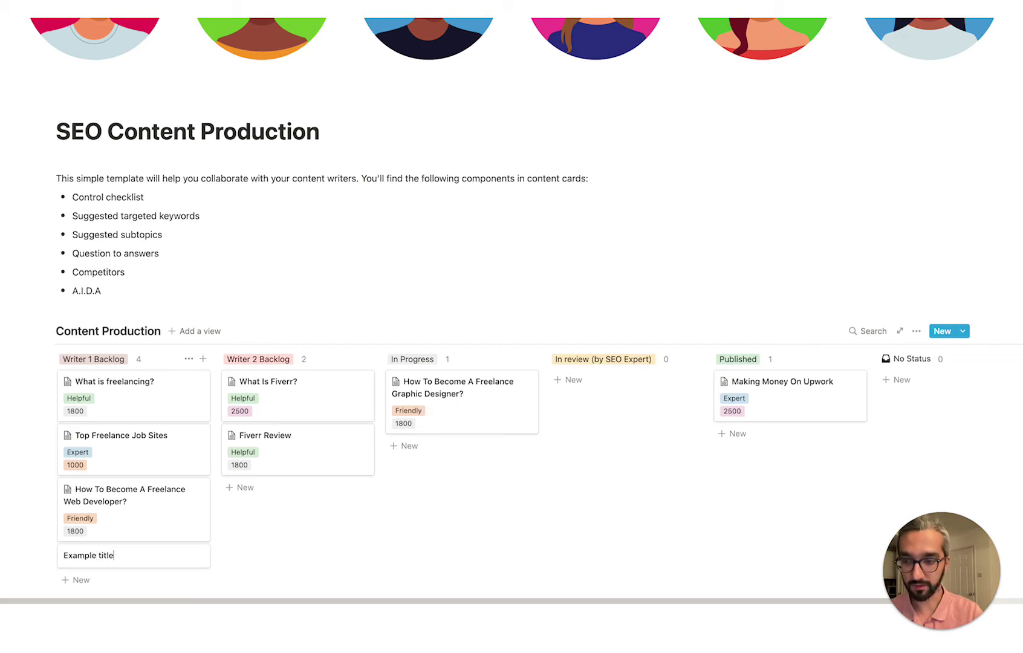
key(Escape)
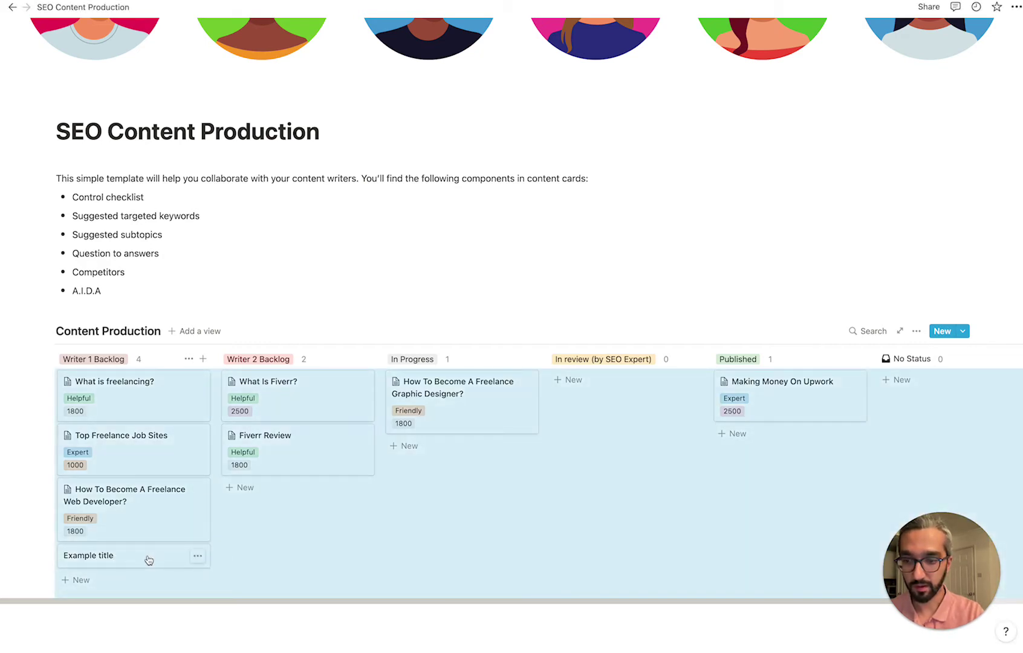
Open the "Example title" card and set its Word Count to 3500 and Tone to Helpful
click(148, 559)
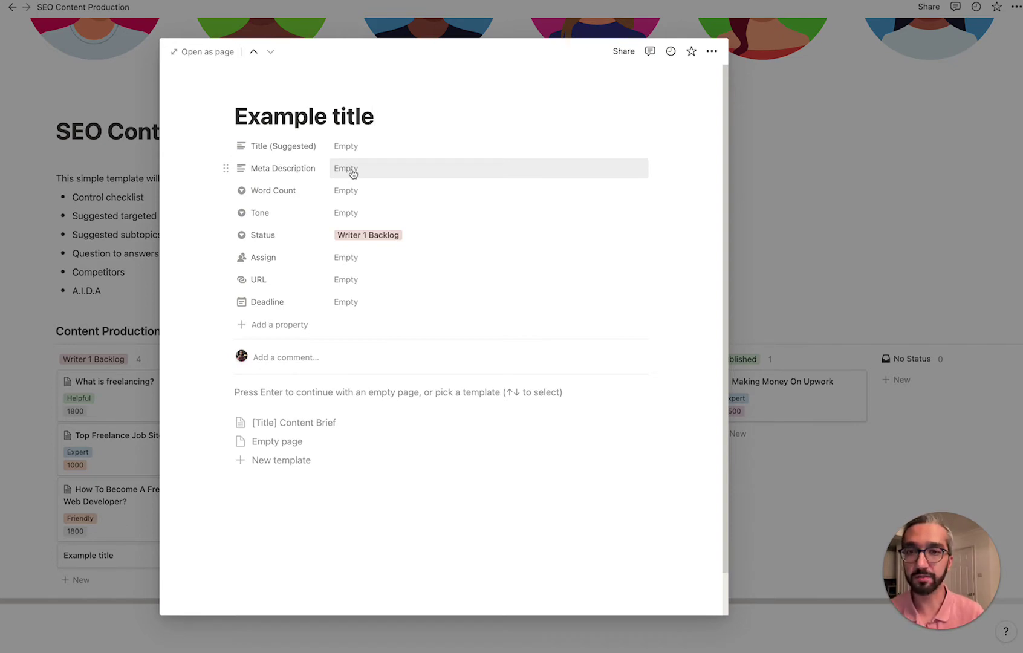
click(357, 190)
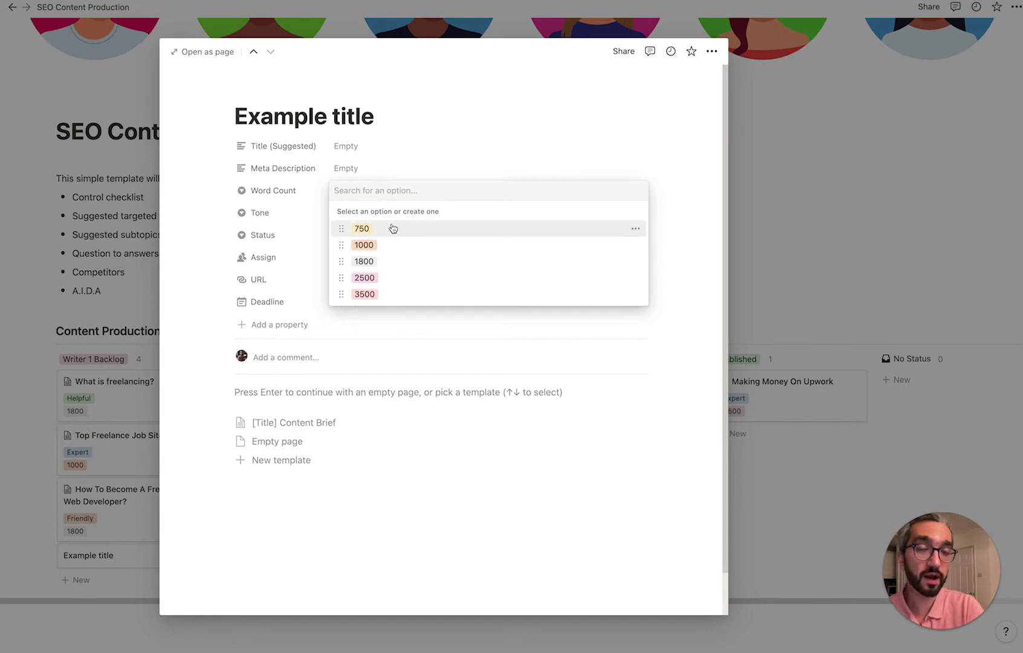
click(393, 295)
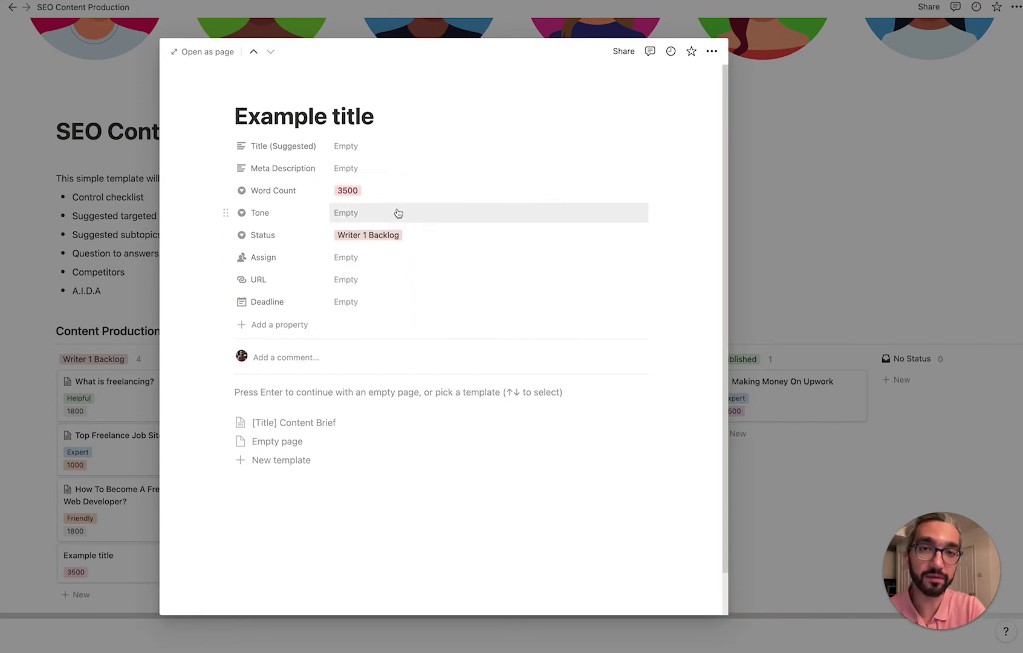
click(360, 212)
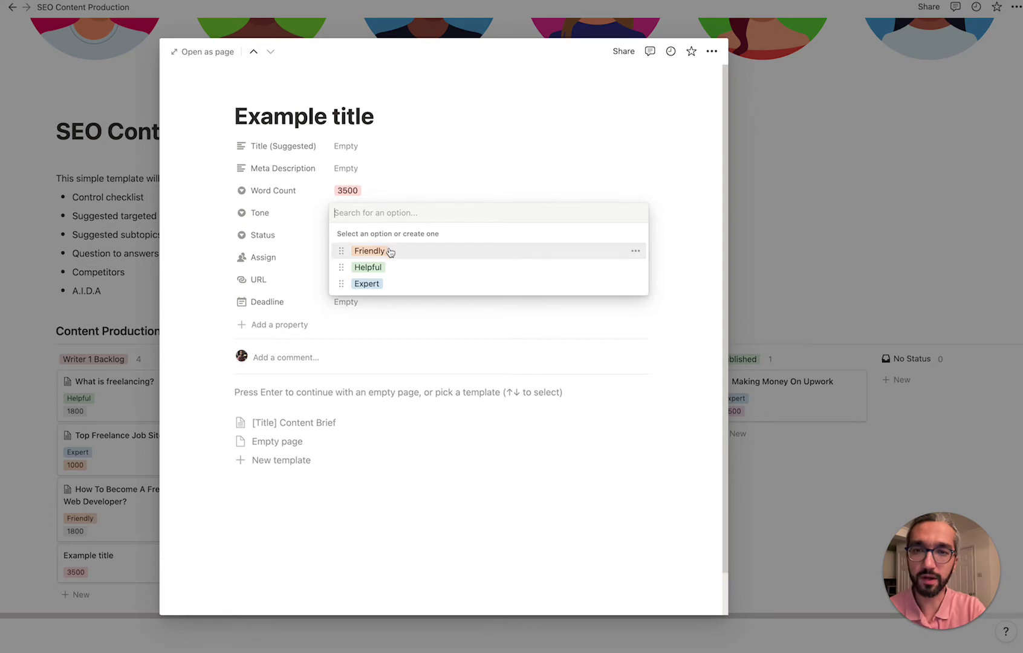
click(431, 265)
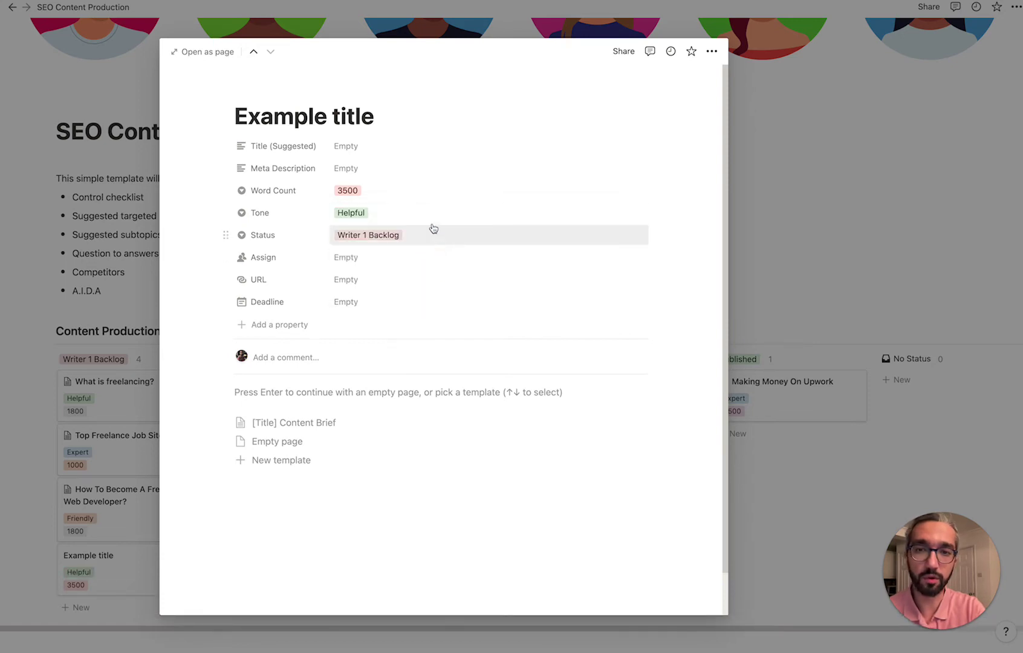
Review the card's Status options, keeping Writer 1 Backlog, and assign the card to the listed workspace member
click(440, 234)
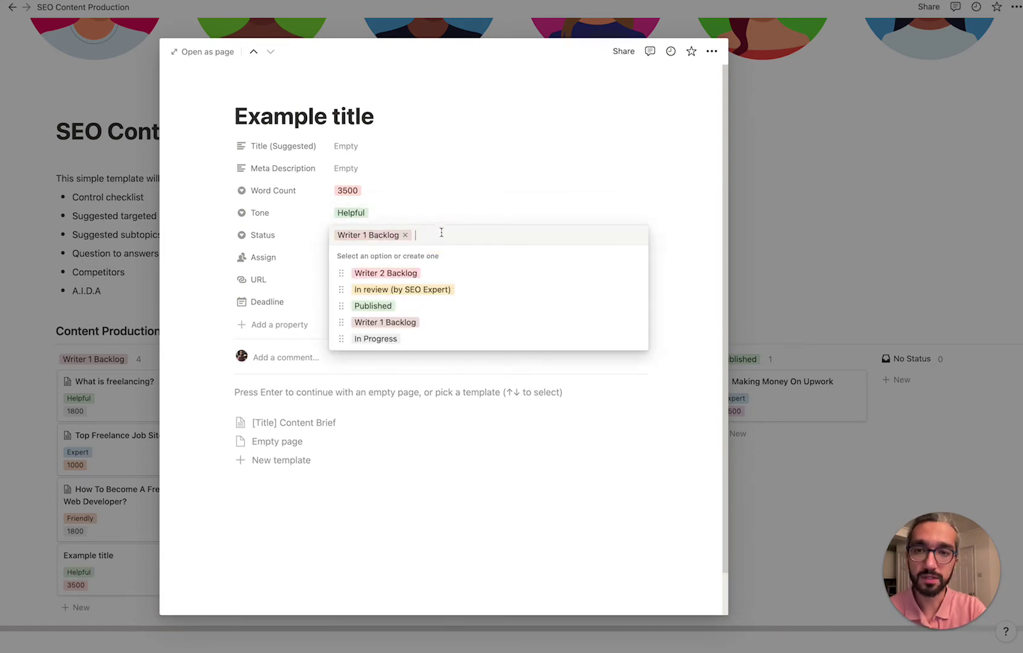
click(466, 207)
click(429, 259)
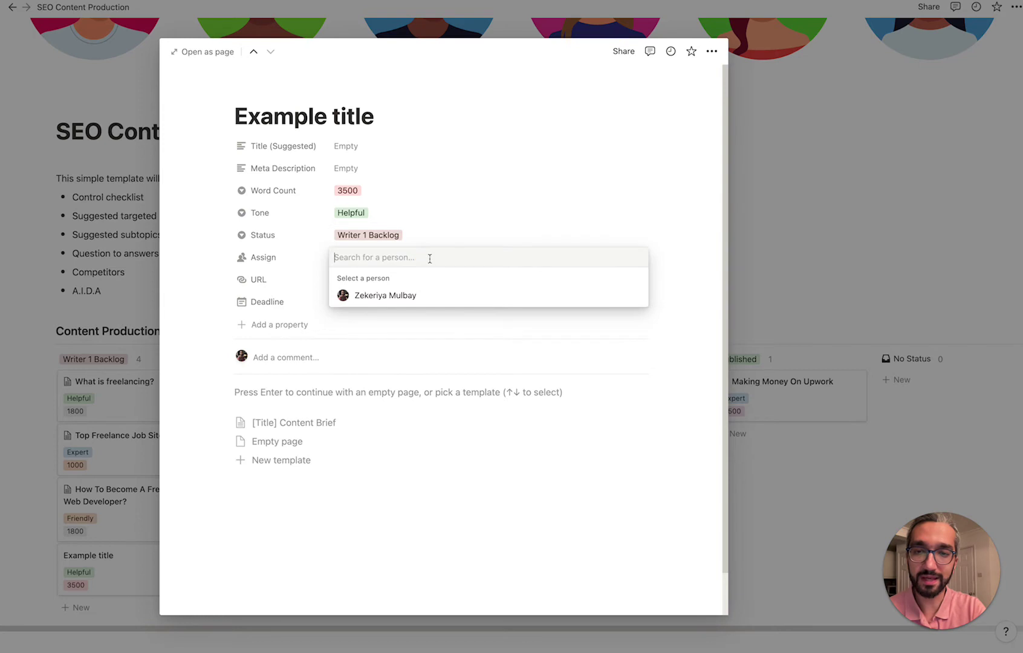
click(442, 294)
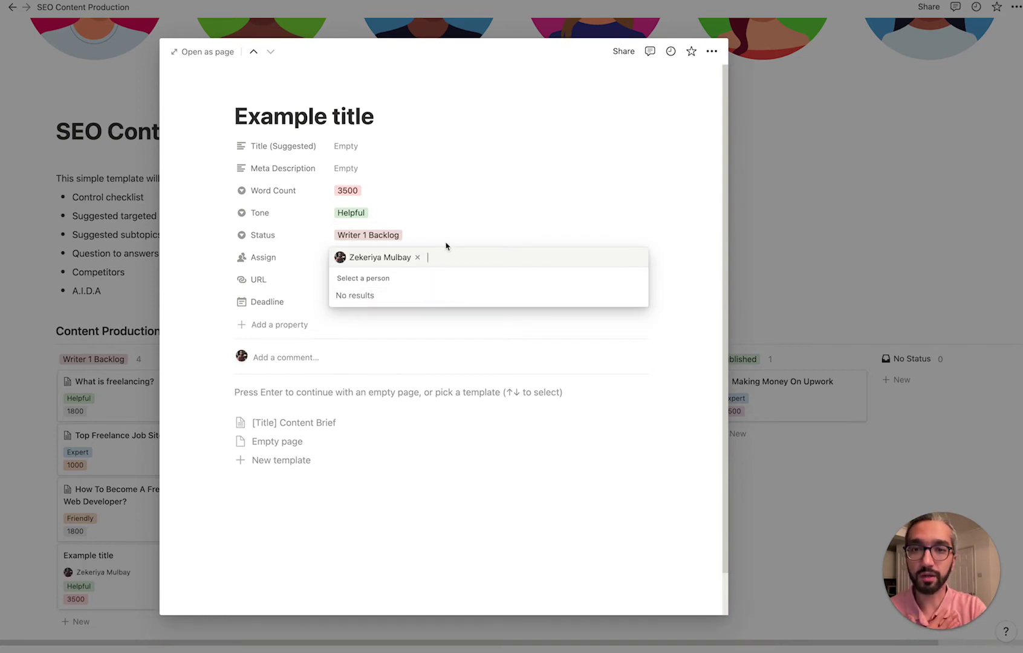
click(458, 234)
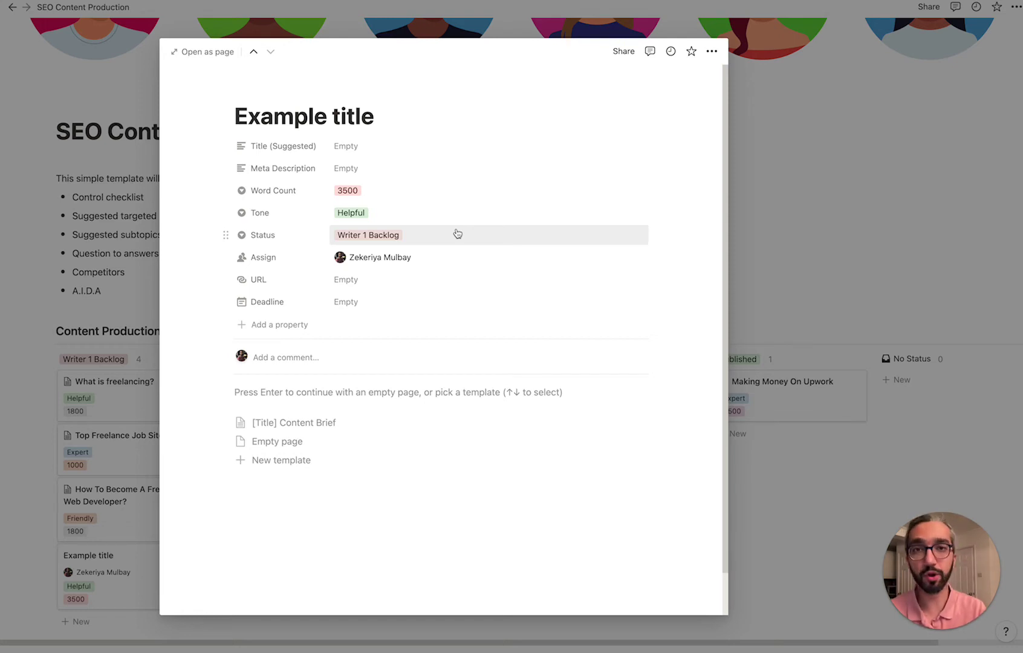
Leave the card's URL empty and set its Deadline to March 4, 2022
click(428, 278)
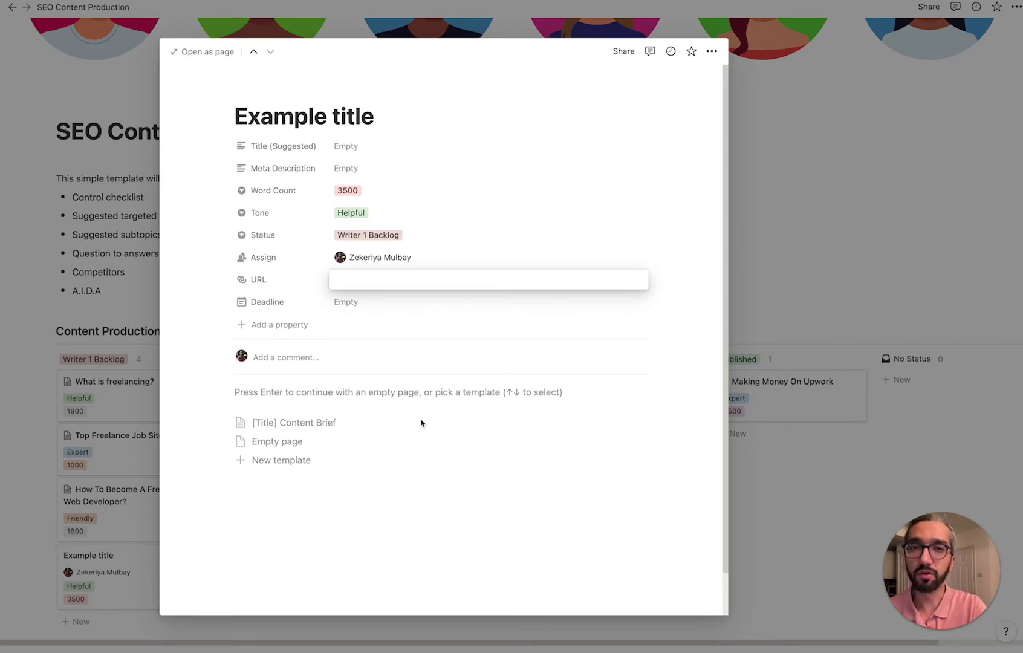
click(389, 310)
click(388, 304)
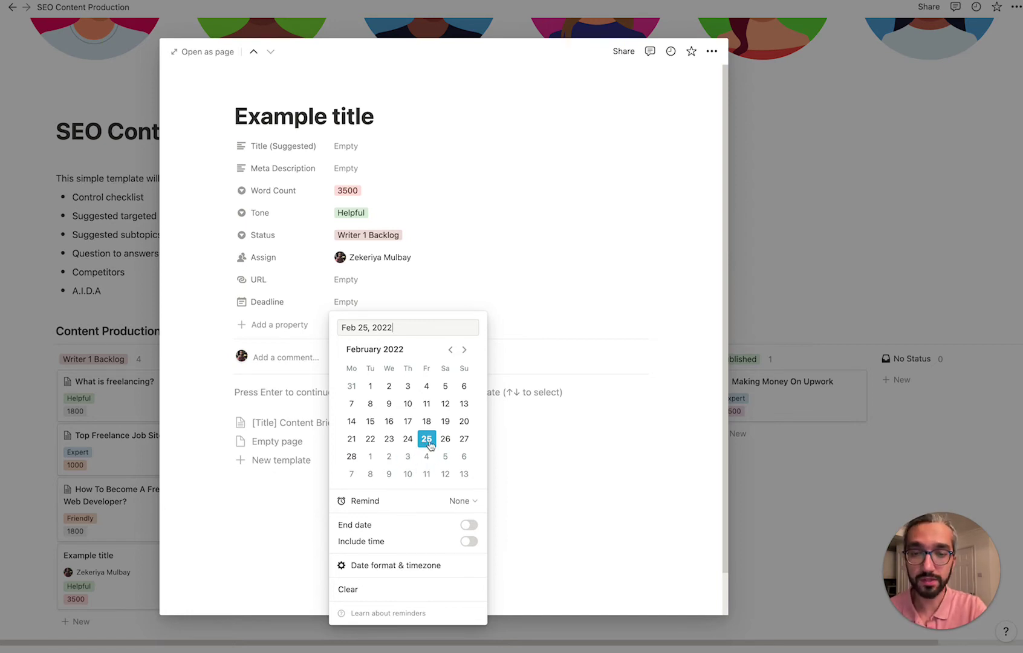
click(431, 461)
click(537, 500)
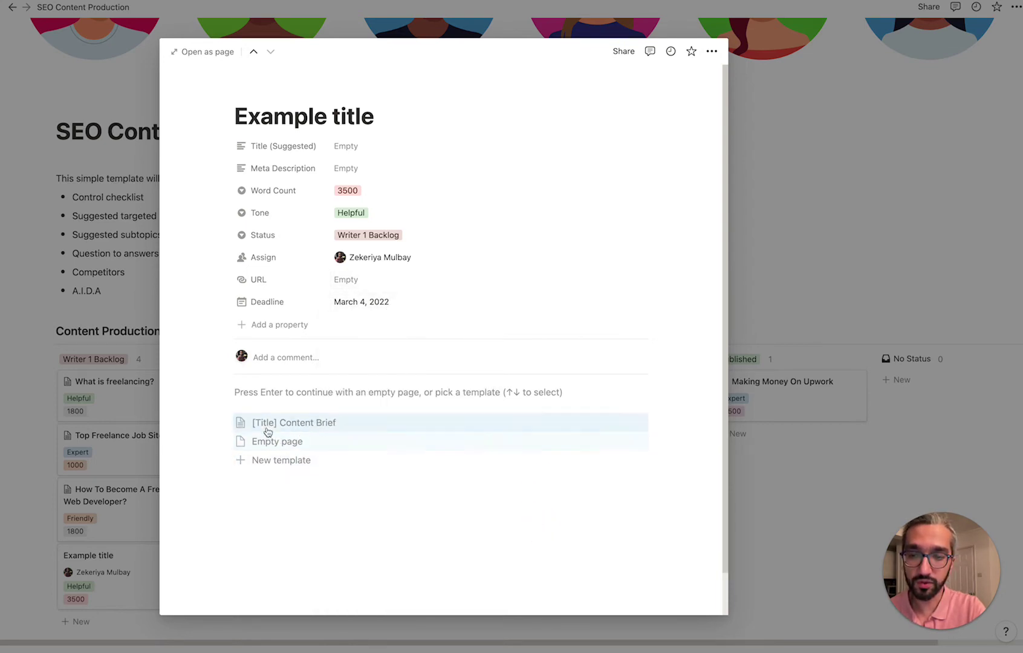
Apply the "[Title] Content Brief" template to the "Example title" card and look over its sections
click(330, 424)
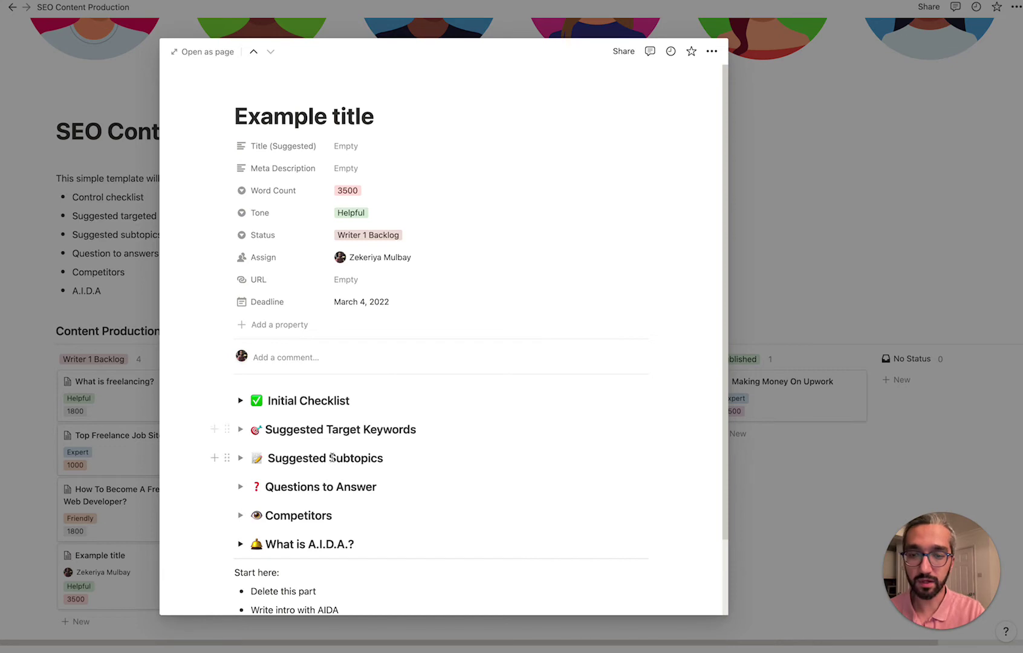
scroll(332, 458, down, 2)
scroll(332, 457, up, 2)
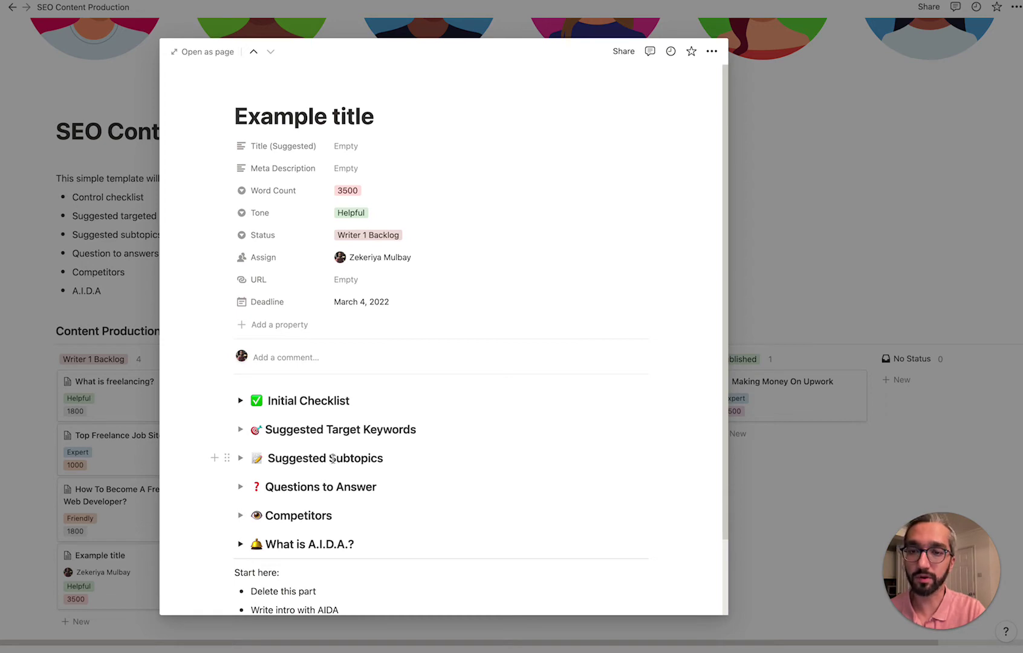
Expand the Initial Checklist and view its linked website for checking title and description length in the browser, closing it again
click(240, 400)
scroll(366, 414, down, 1)
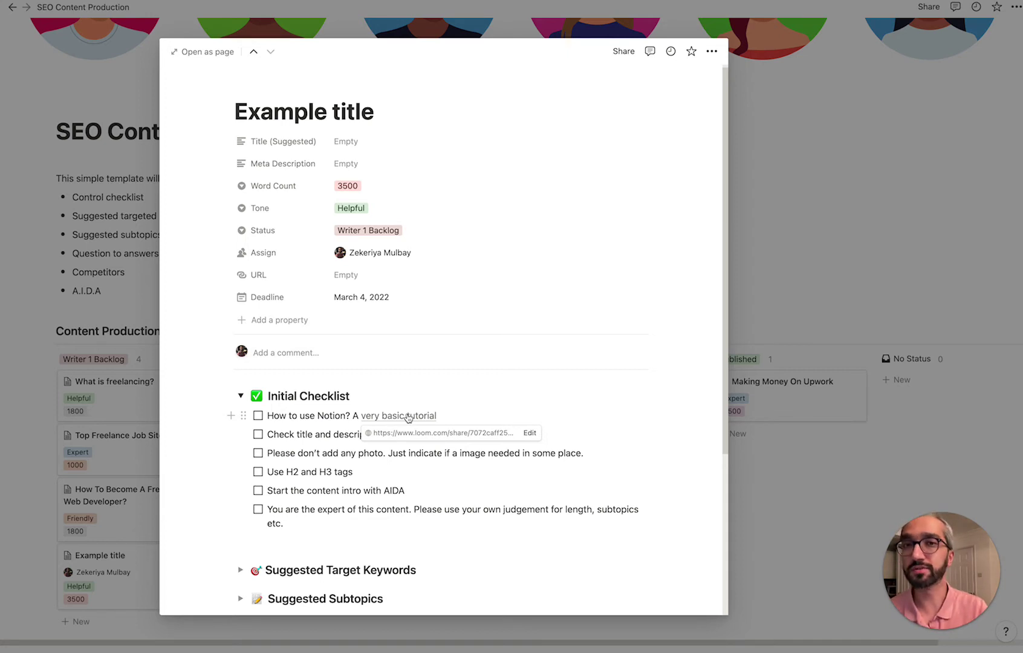
click(305, 436)
click(449, 433)
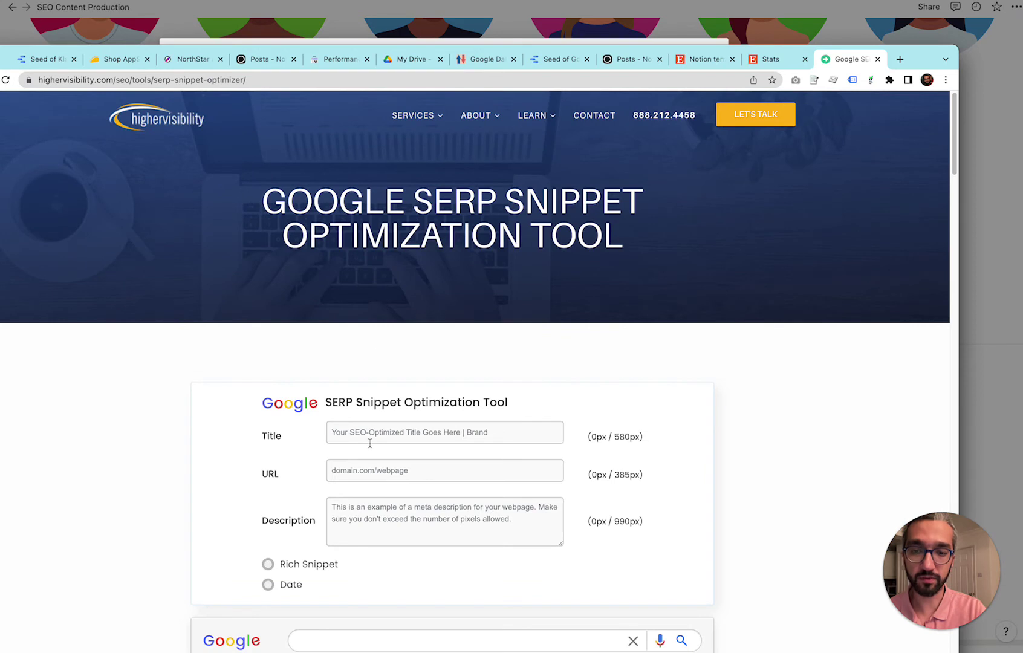
scroll(370, 452, down, 1)
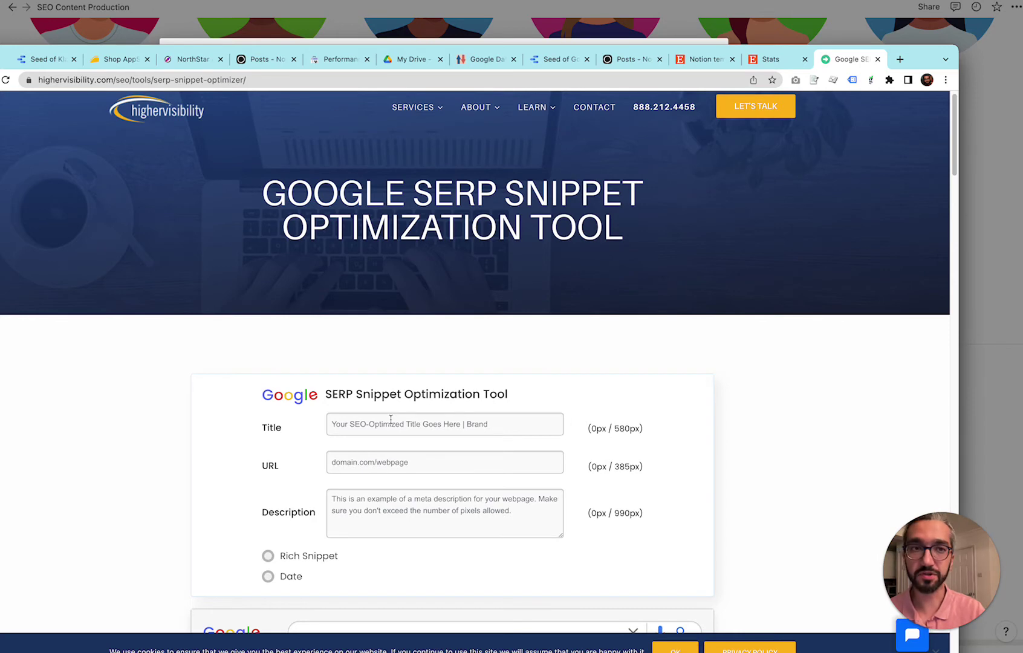
key(super+w)
key(super+Tab)
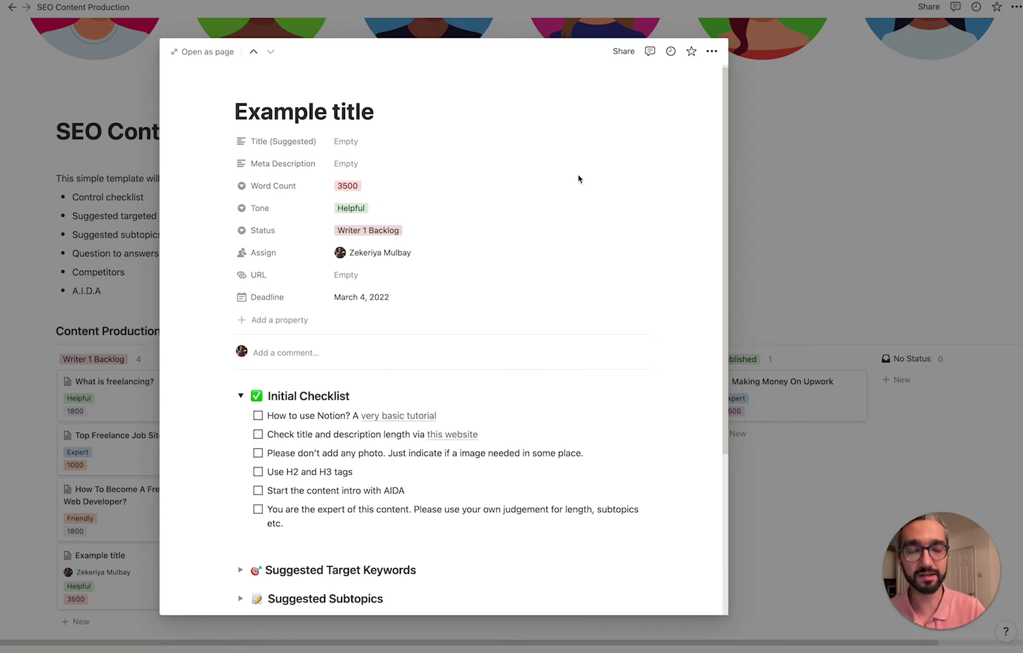
scroll(579, 179, down, 3)
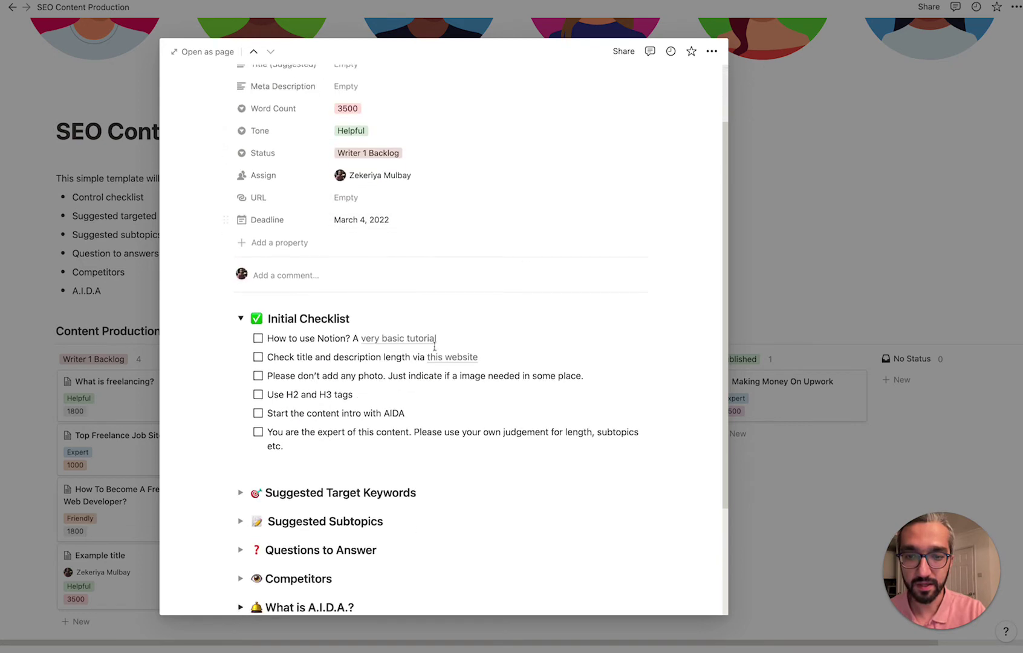
Read through the Initial Checklist items on photos, H2 and H3 tags, the AIDA intro and using own judgement
click(366, 377)
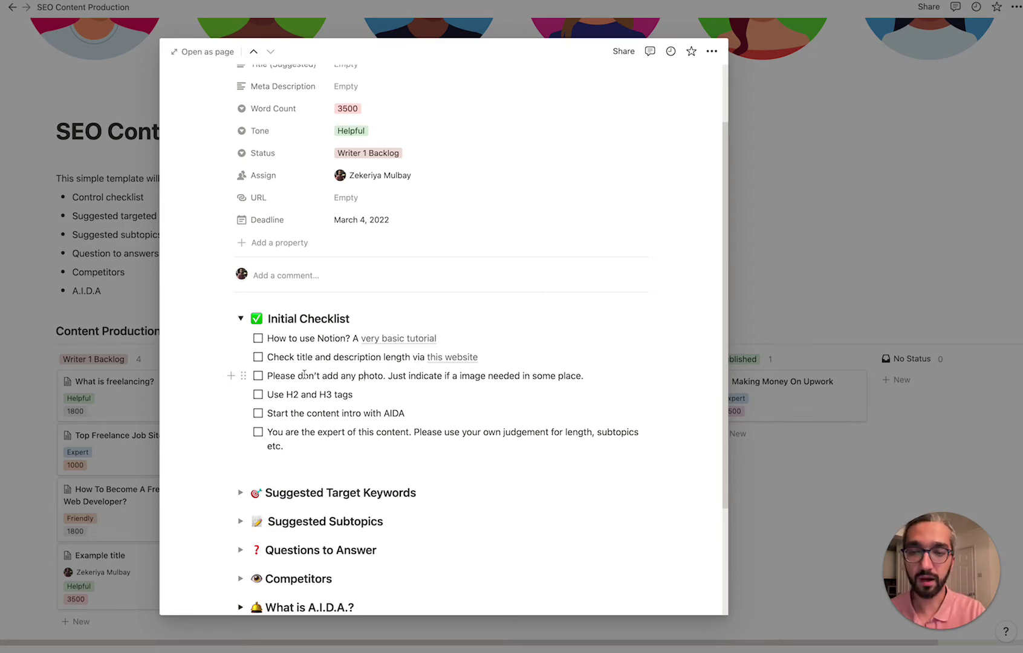
scroll(304, 381, down, 1)
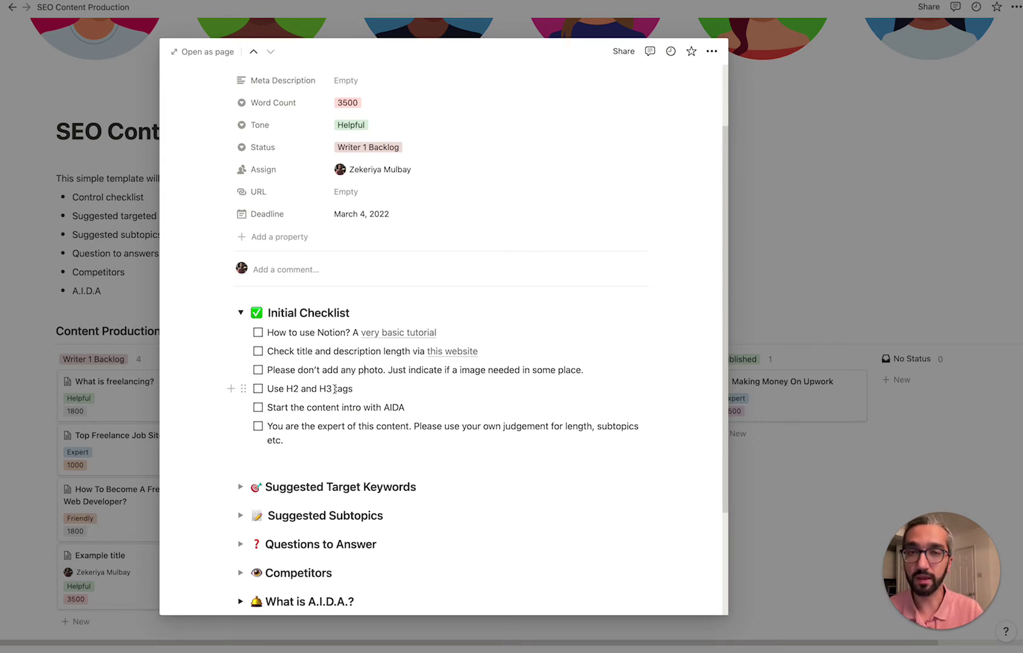
scroll(336, 390, down, 1)
click(404, 403)
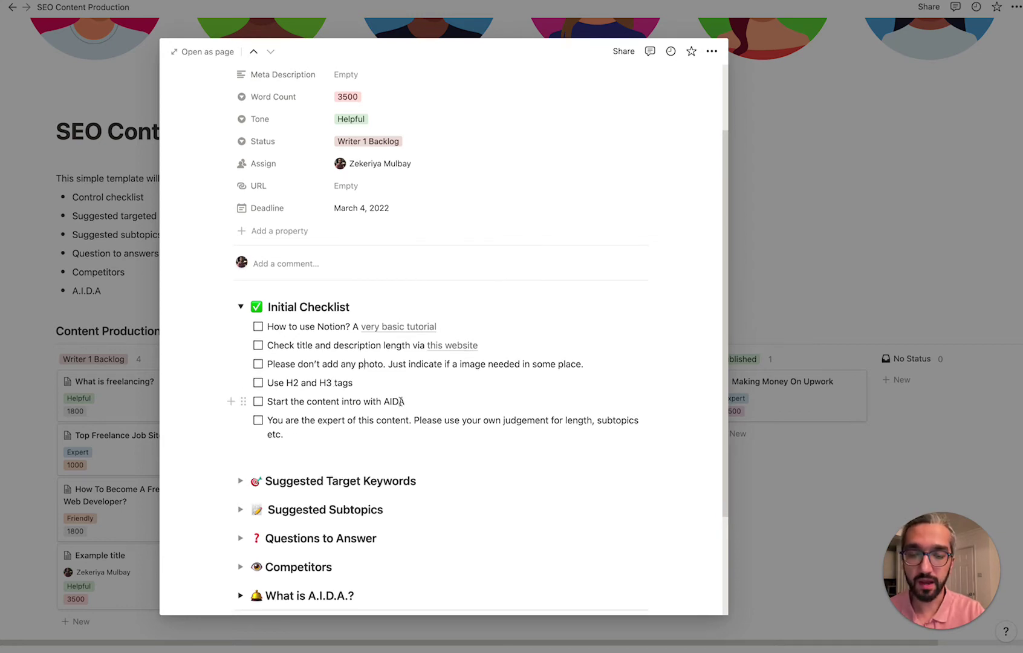
scroll(402, 401, down, 1)
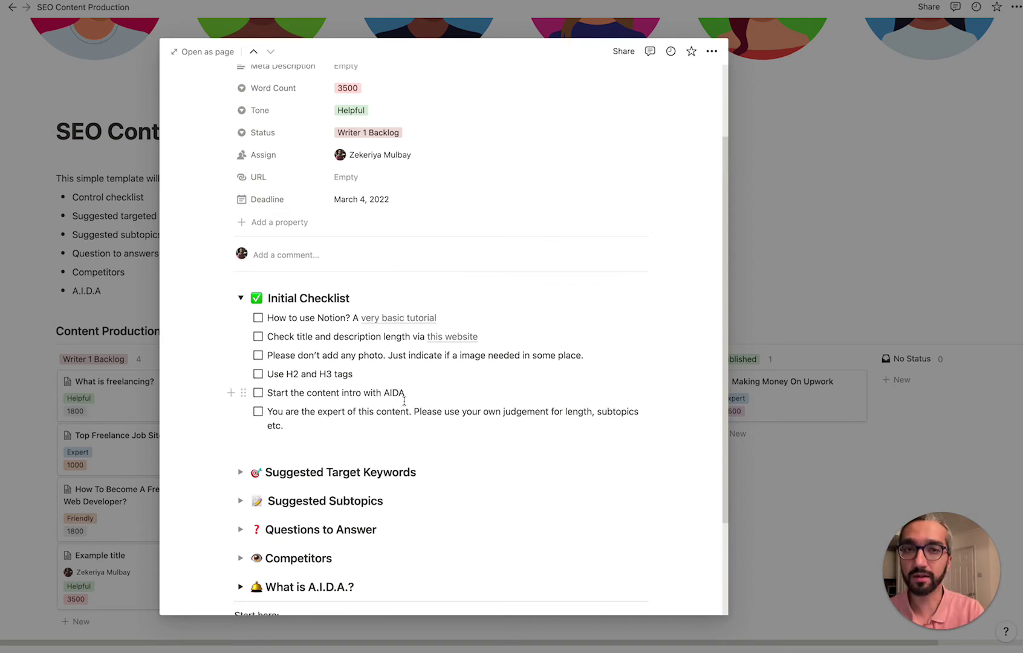
scroll(404, 401, down, 1)
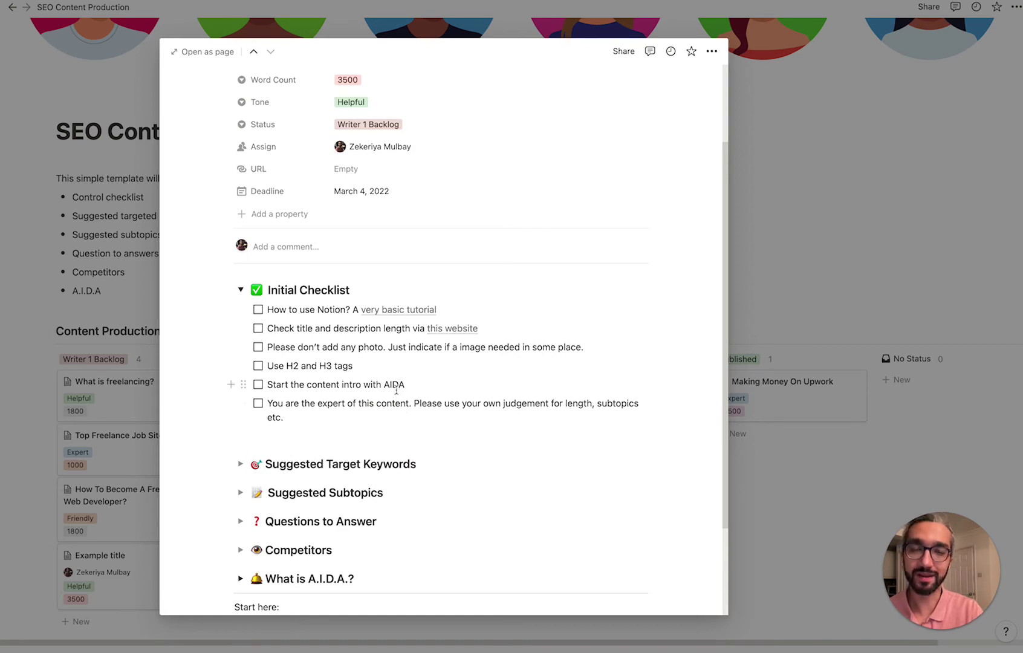
scroll(368, 416, down, 1)
click(370, 415)
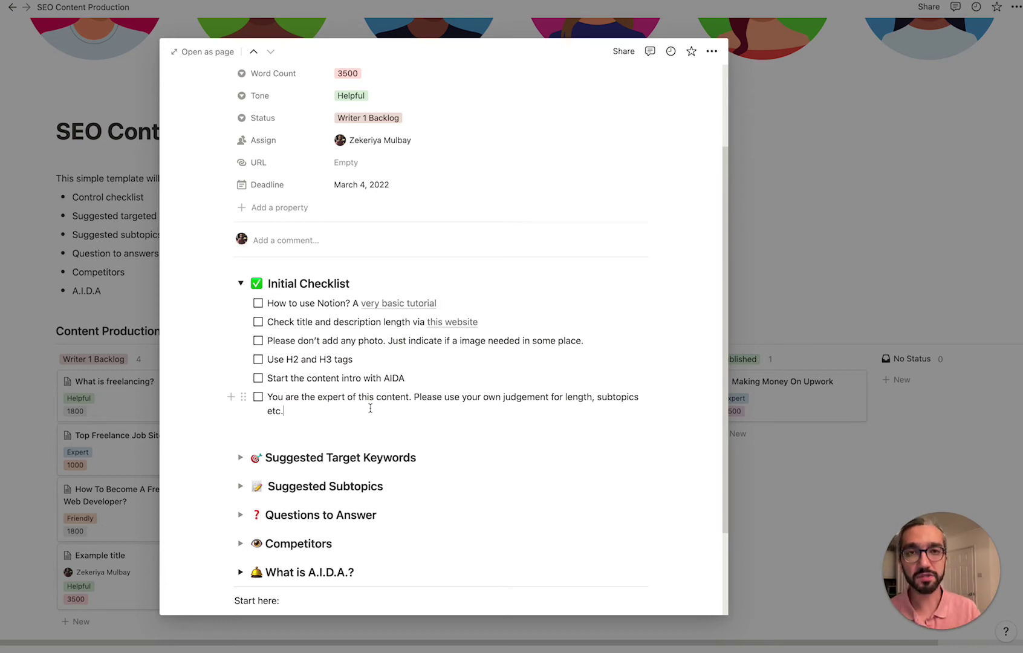
click(370, 409)
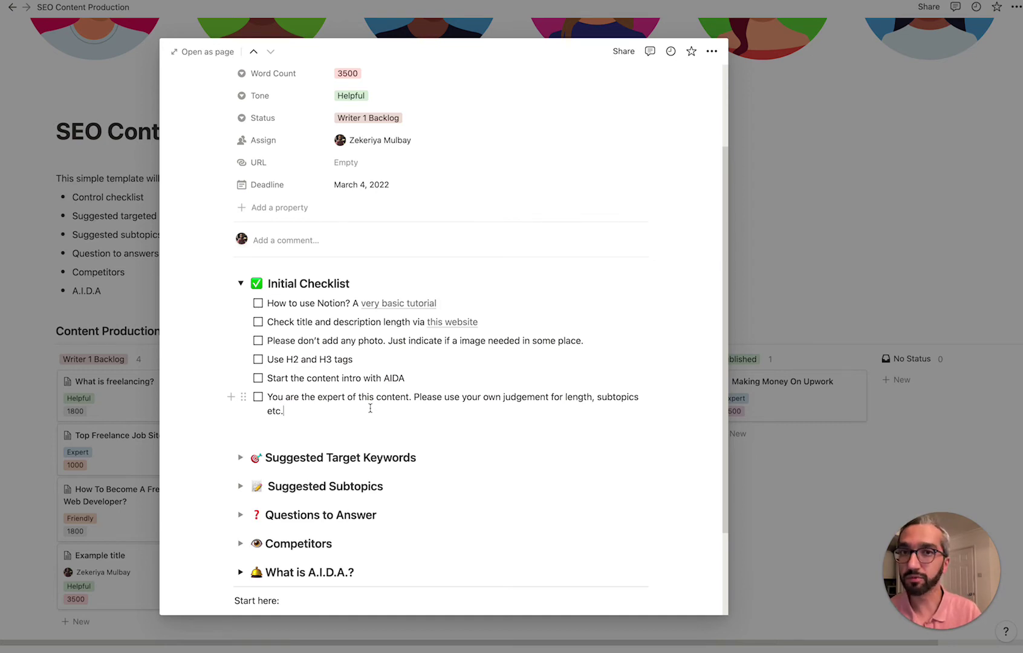
Expand the Suggested Target Keywords and Suggested Subtopics sections of the "Example title" brief to view them
scroll(322, 327, down, 1)
scroll(322, 327, down, 5)
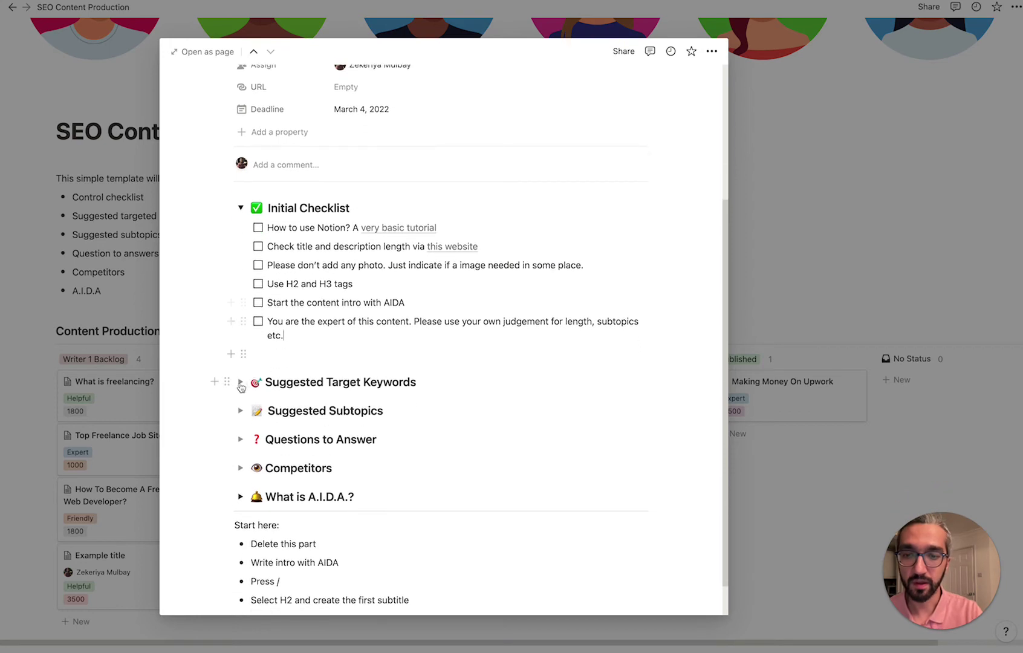
click(240, 382)
scroll(312, 339, down, 1)
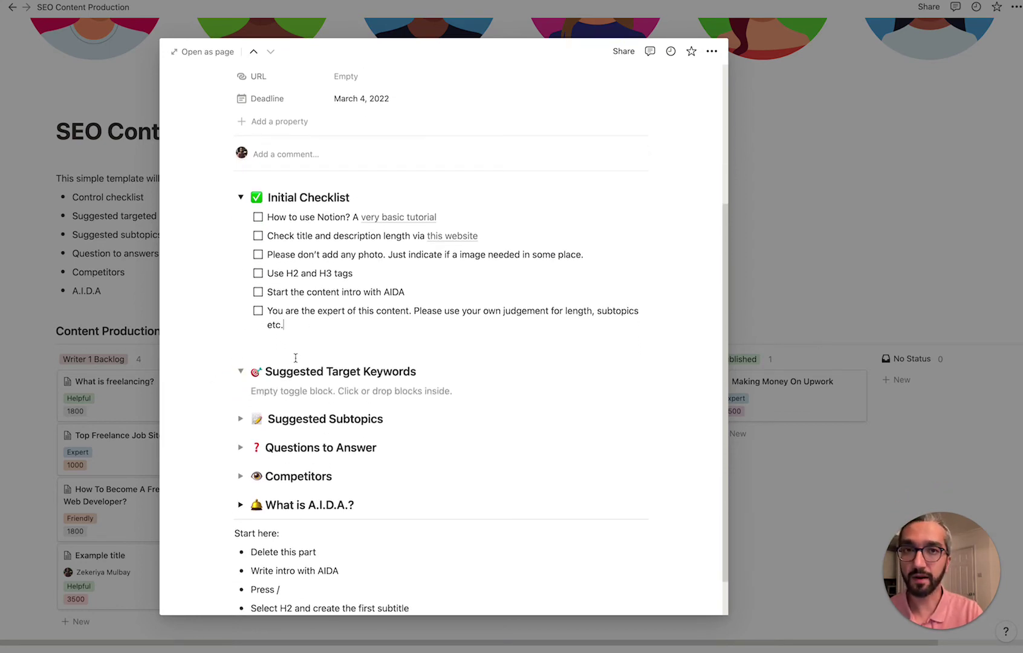
click(240, 419)
scroll(245, 417, down, 1)
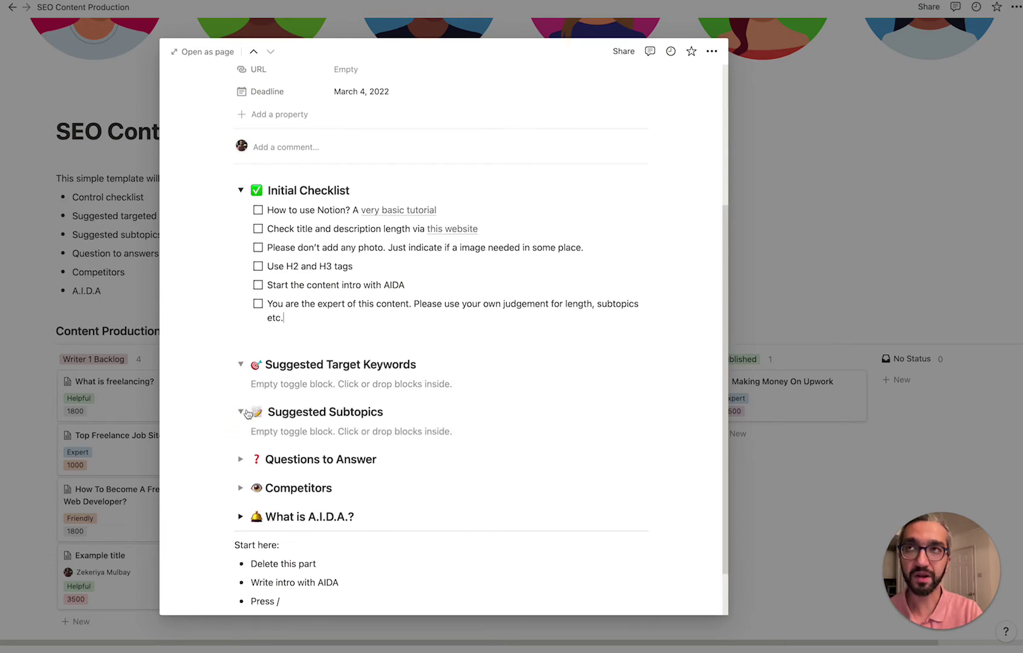
Expand the Questions to Answer and Competitors sections of the brief to view them
scroll(246, 414, down, 3)
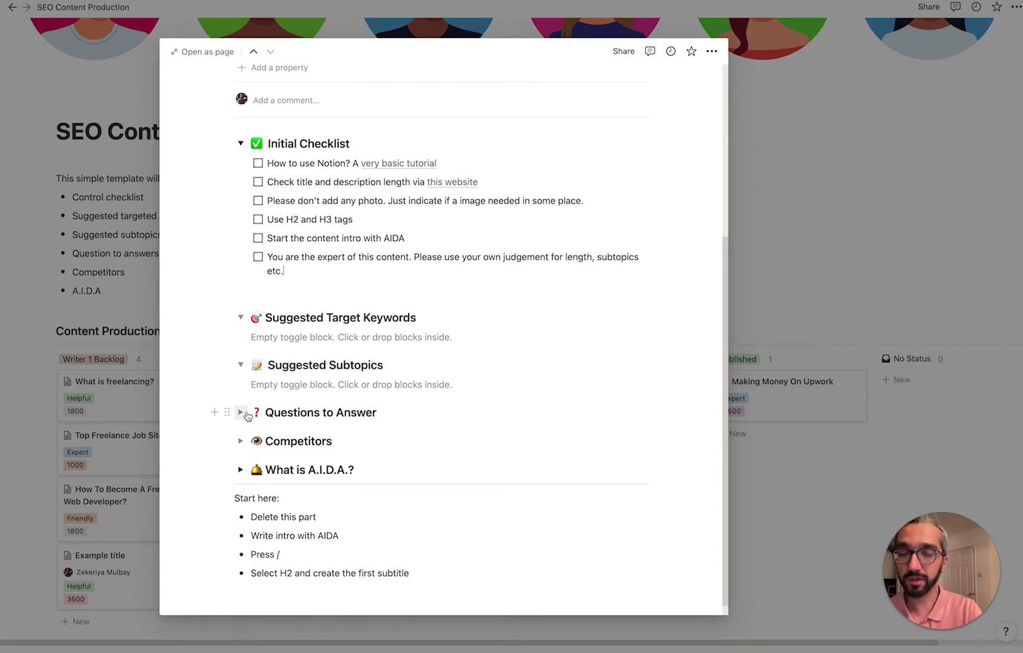
click(242, 413)
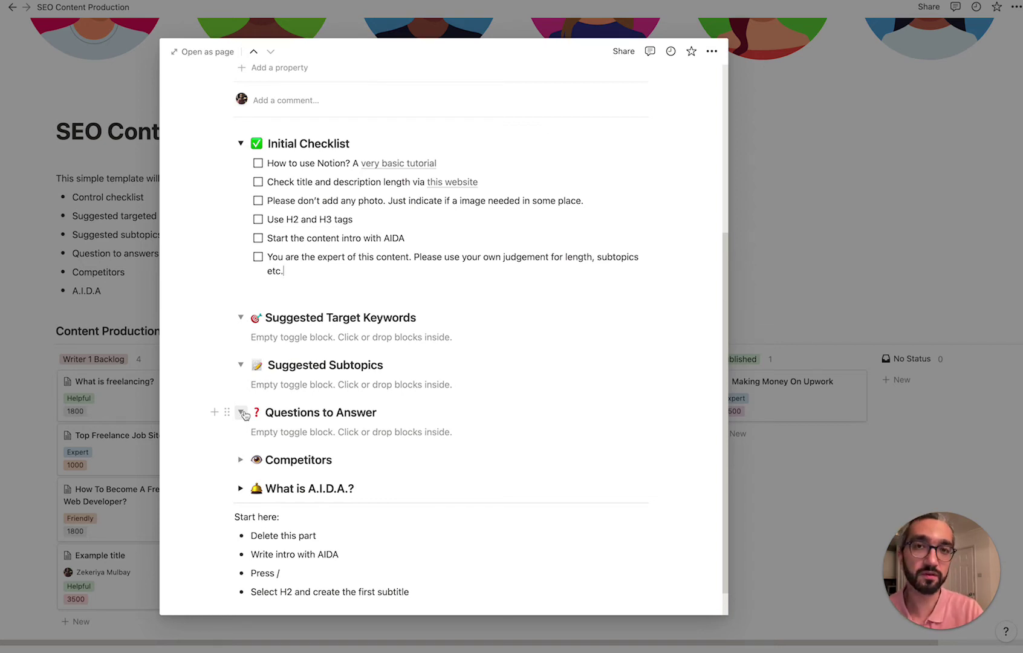
scroll(247, 419, down, 1)
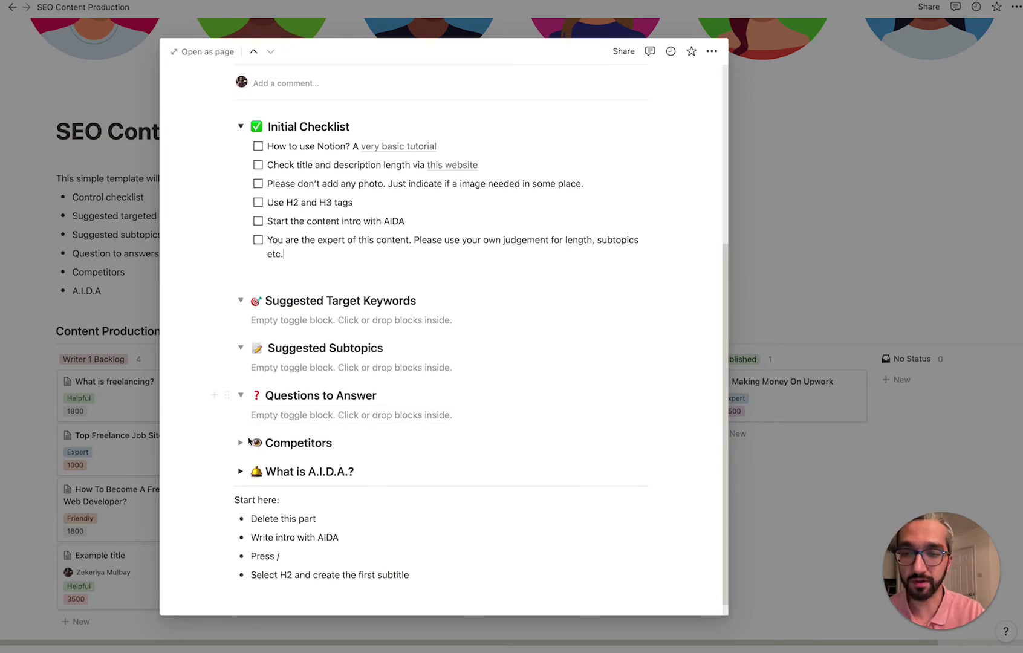
click(240, 442)
scroll(328, 403, down, 1)
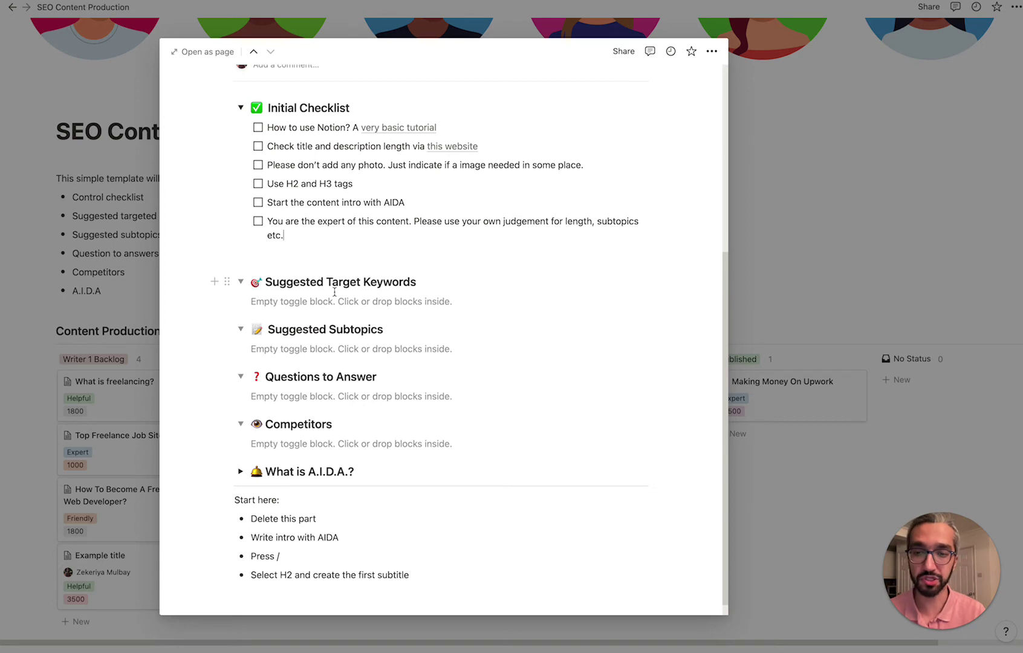
Expand the "What is A.I.D.A.?" section, review it with the "Start here" instructions, and close the "Example title" card
scroll(290, 399, down, 1)
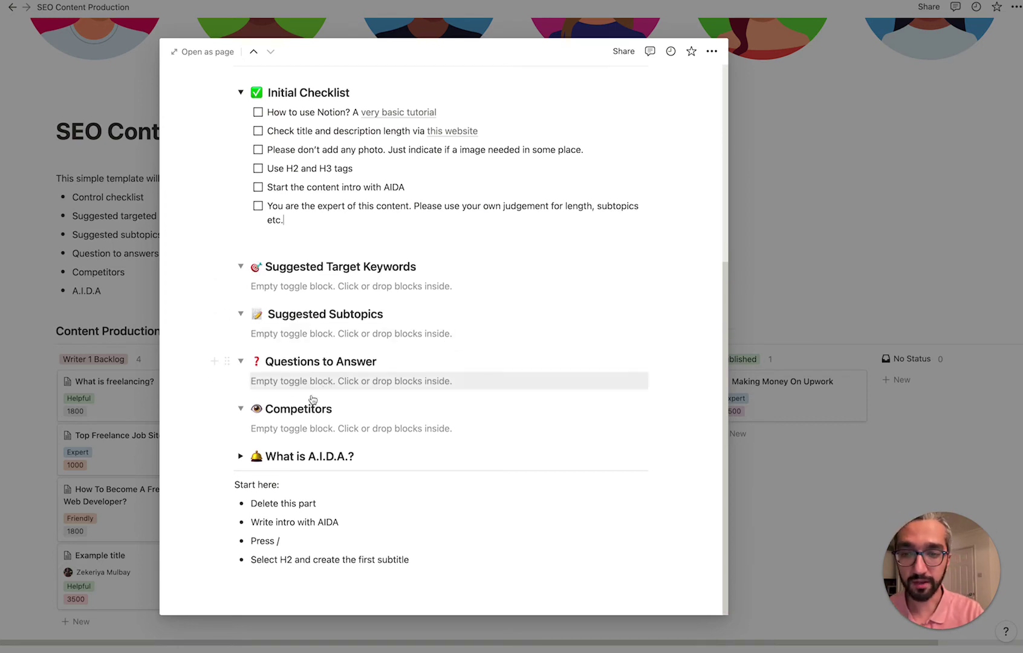
click(239, 457)
scroll(371, 417, down, 5)
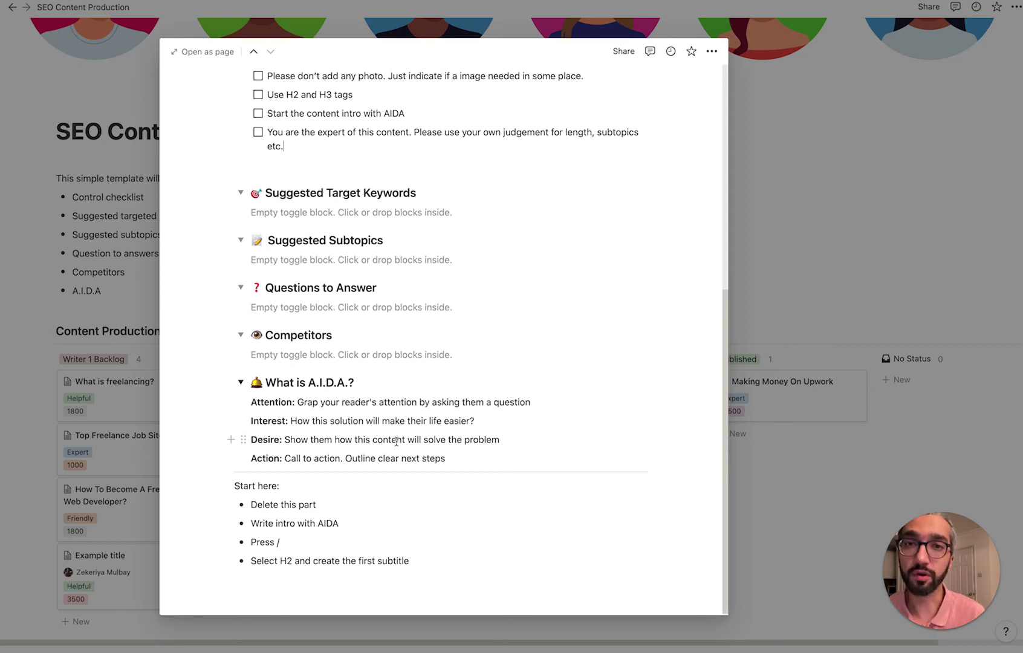
click(390, 486)
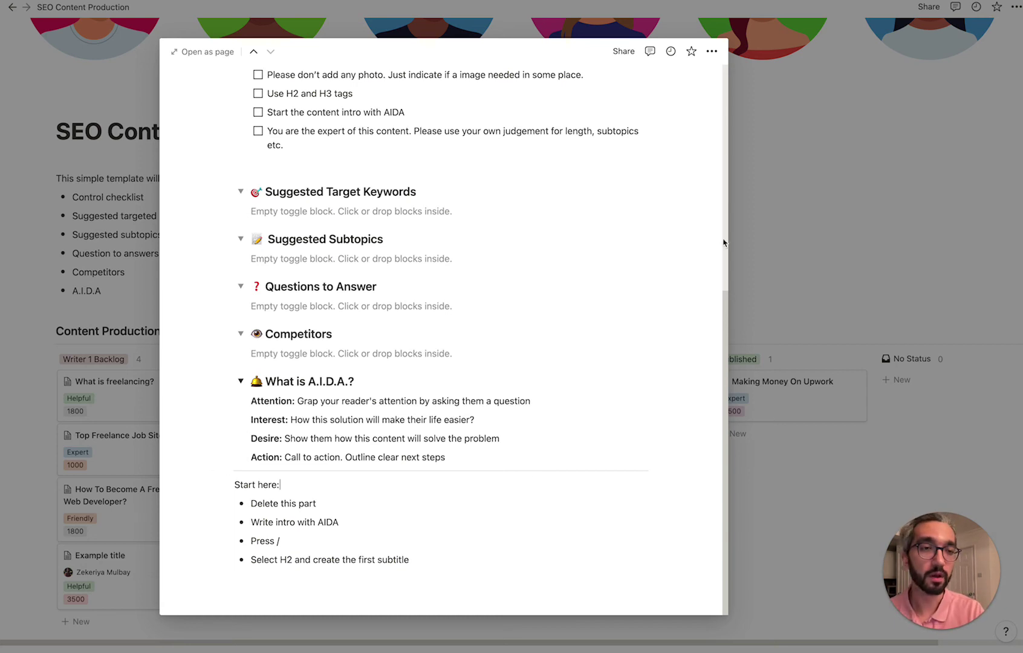
click(796, 125)
Open the "What Is Fiverr?" card from Writer 2 Backlog, check its Suggested Target Keywords section, and close the card
scroll(595, 237, down, 1)
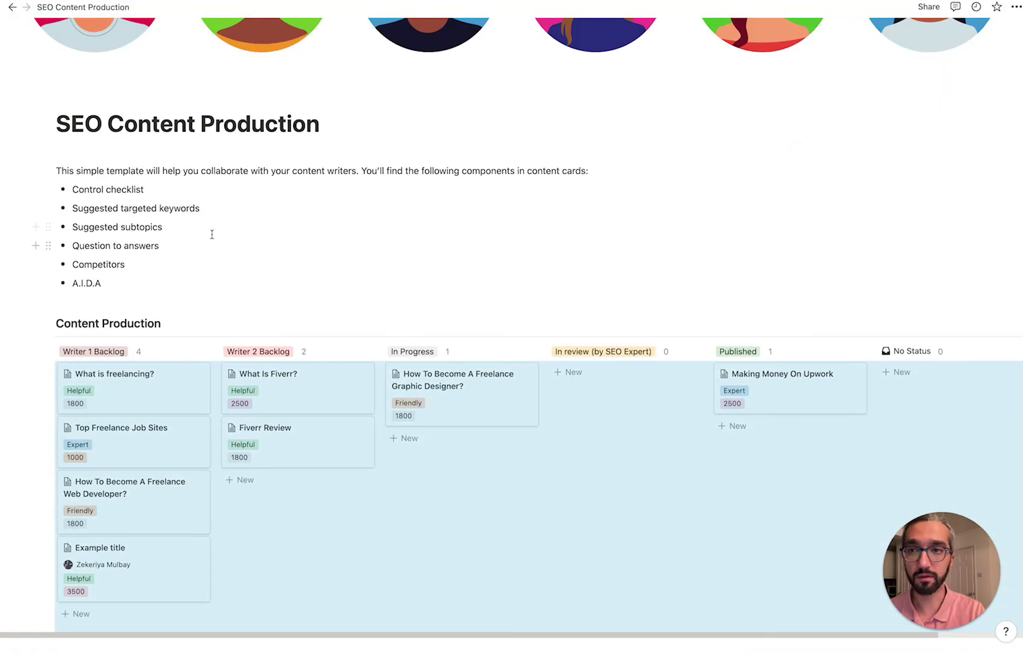
scroll(280, 306, down, 2)
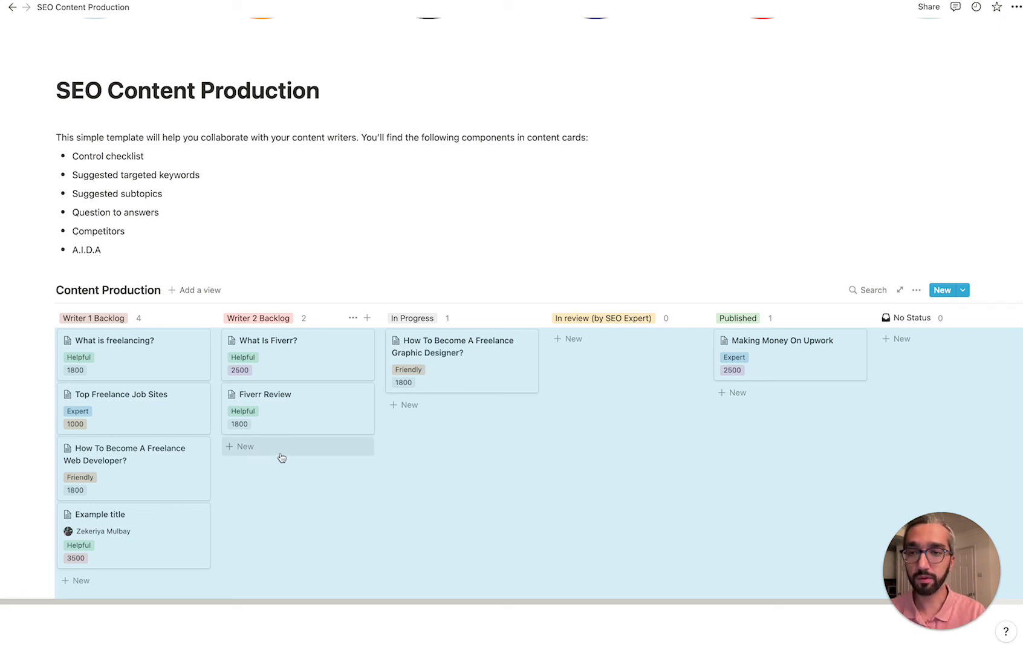
click(330, 365)
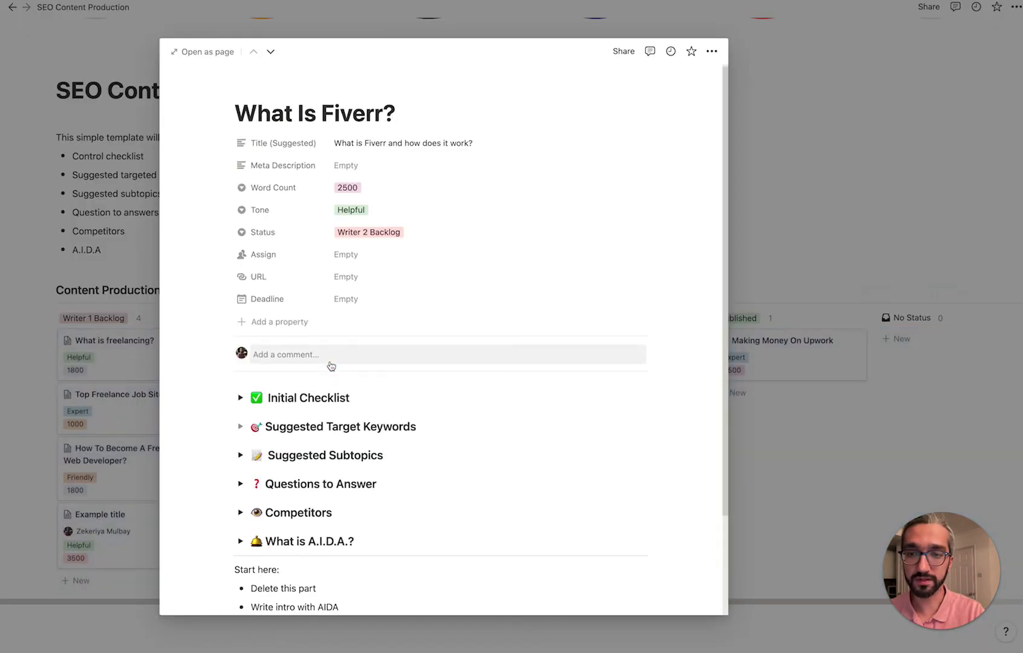
scroll(331, 366, down, 2)
click(240, 357)
click(240, 357)
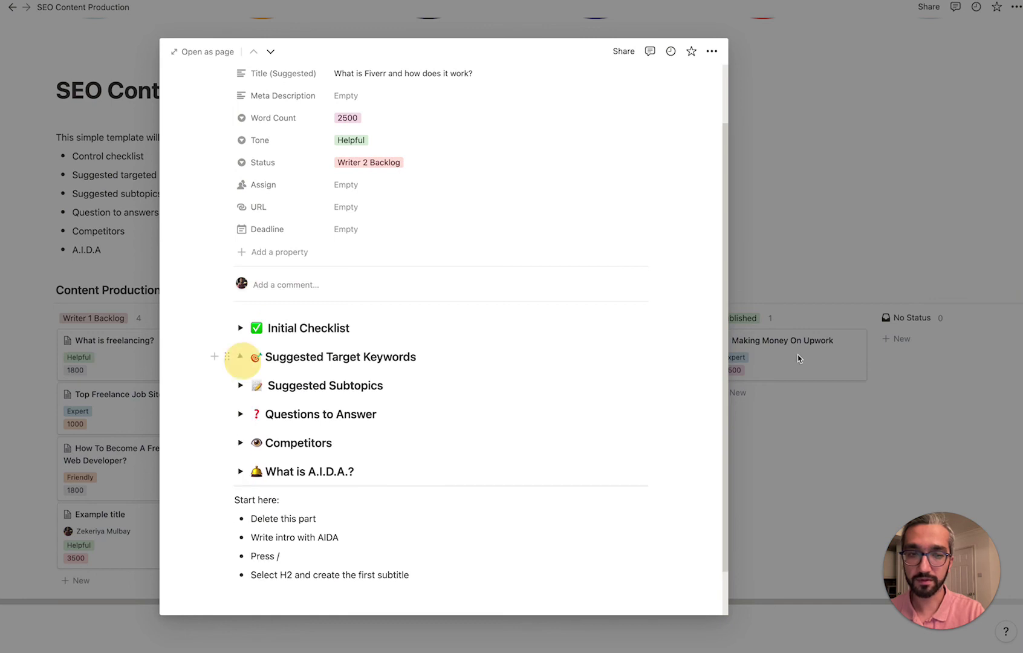
click(849, 404)
Open the "How To Become A Freelance Graphic Designer?" card and view its Suggested Target Keywords and Suggested Subtopics, collapsing each again
click(436, 361)
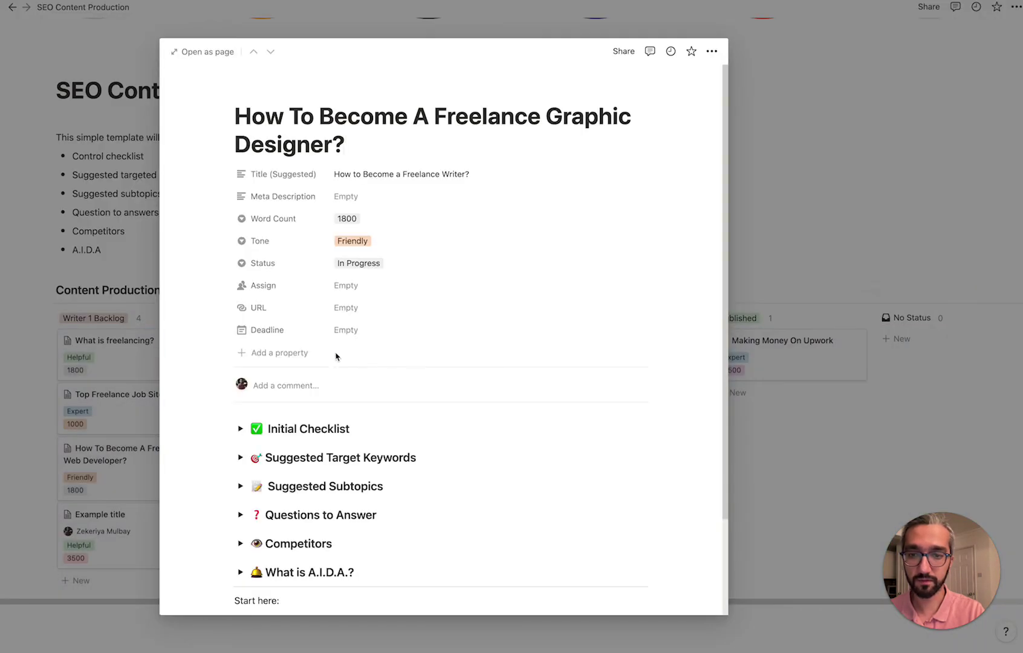
scroll(336, 357, down, 2)
scroll(333, 356, up, 2)
scroll(335, 347, down, 2)
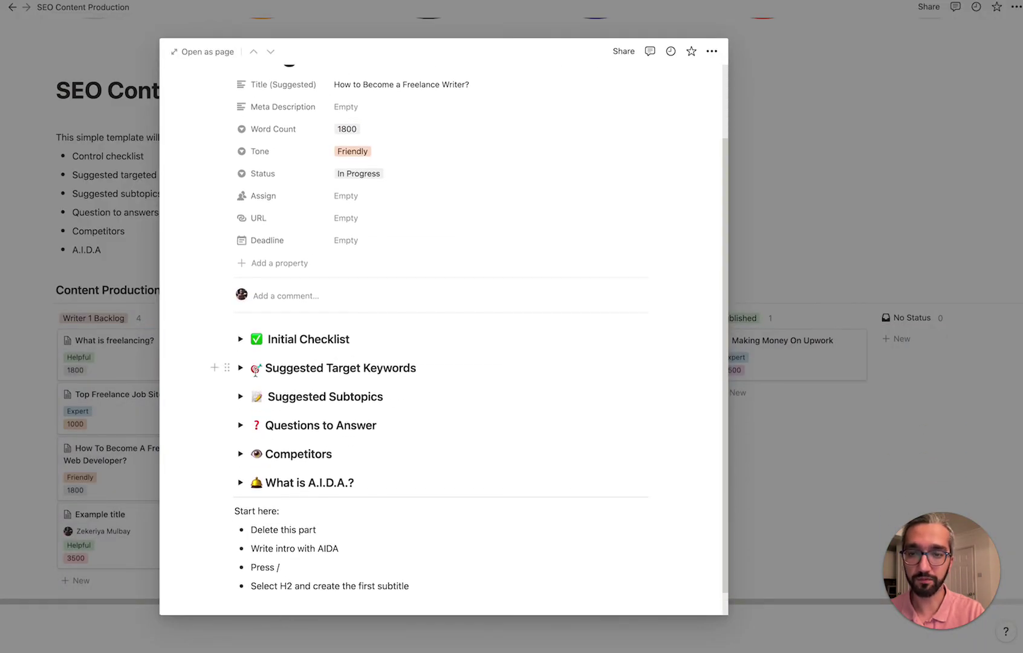
click(240, 367)
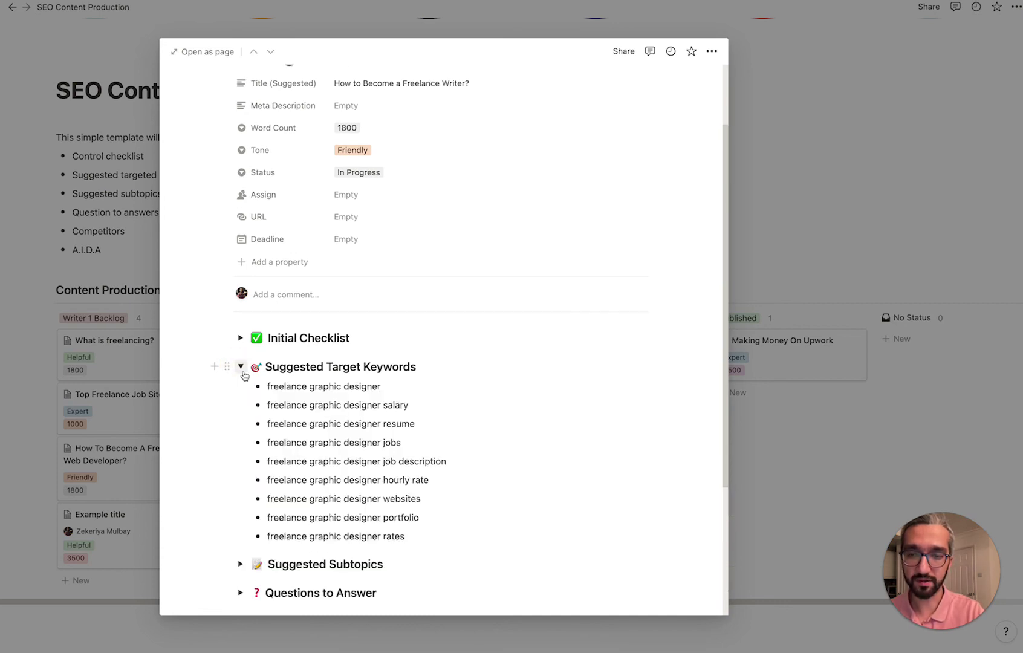
click(241, 366)
click(240, 390)
scroll(240, 390, down, 2)
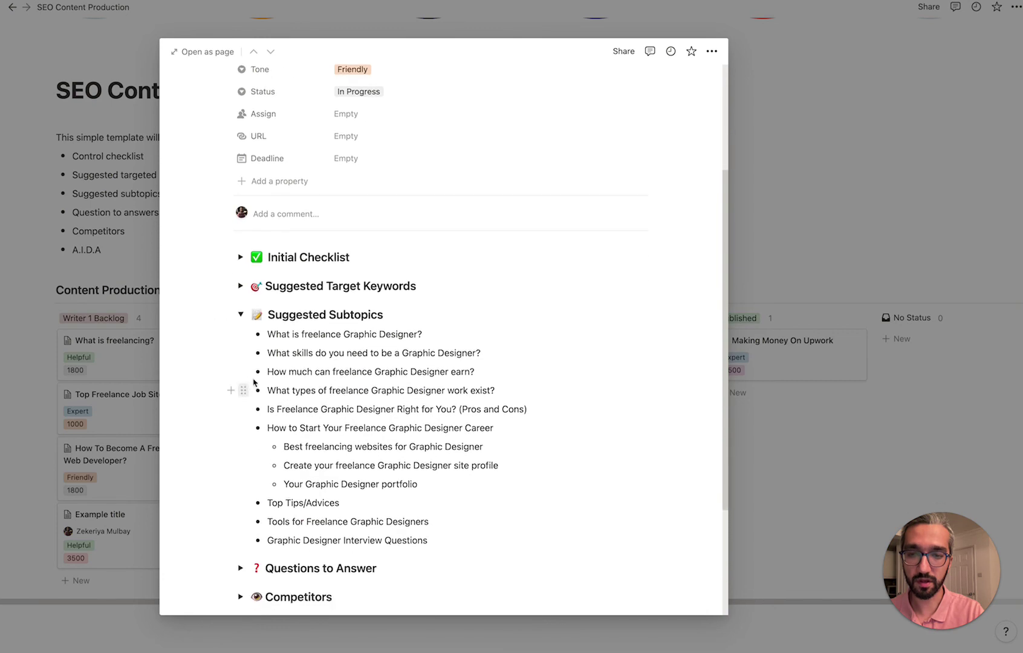
click(240, 314)
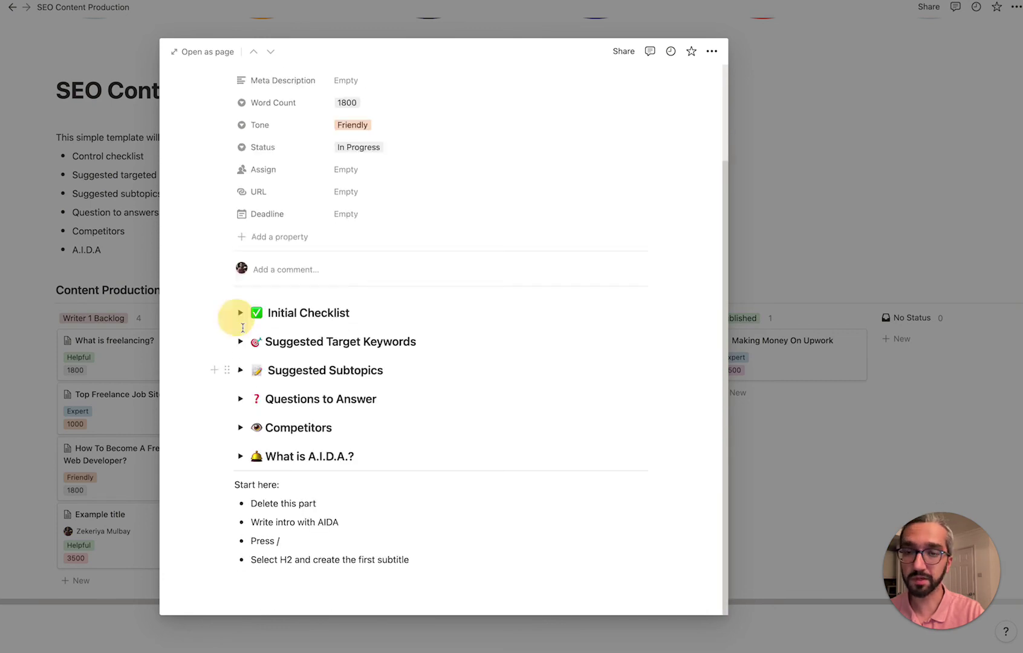
View the graphic designer card's Questions to Answer and Competitors sections, collapse both, and close the card
click(240, 399)
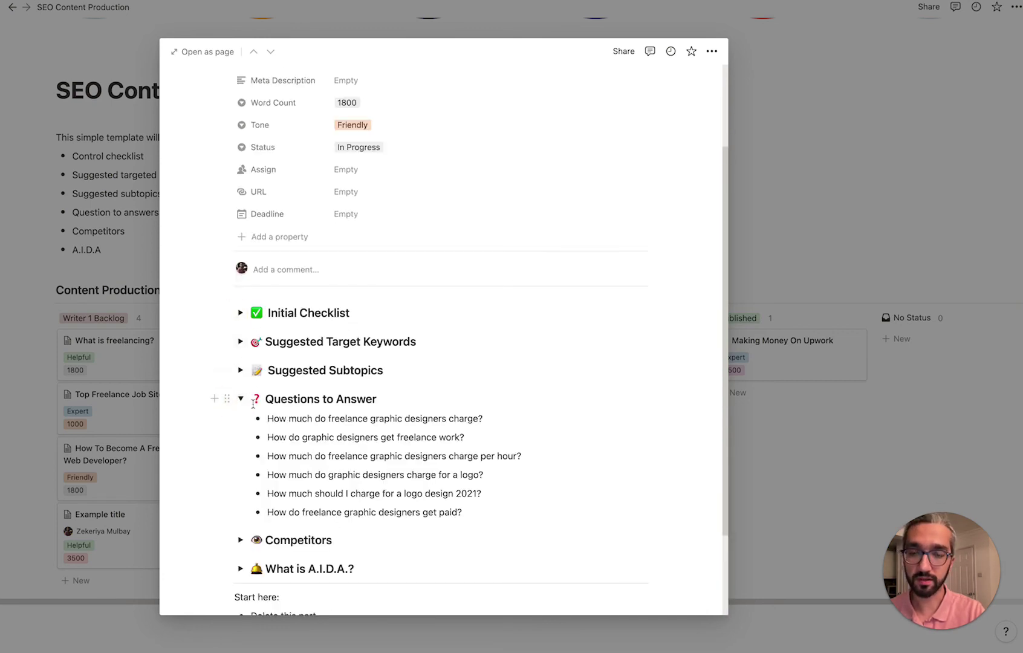
click(240, 398)
click(240, 426)
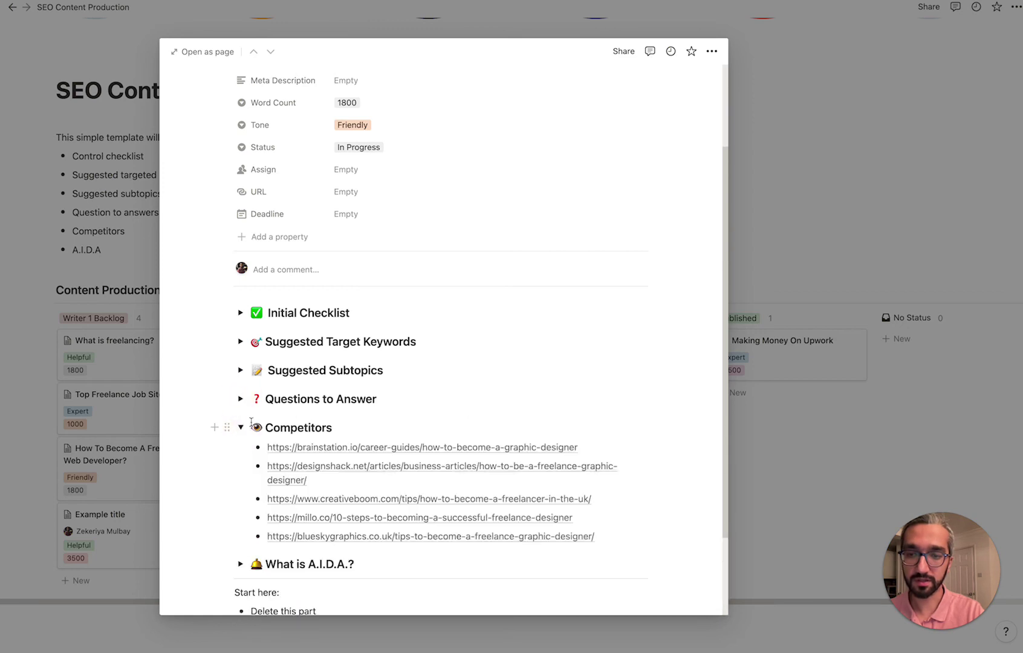
click(239, 426)
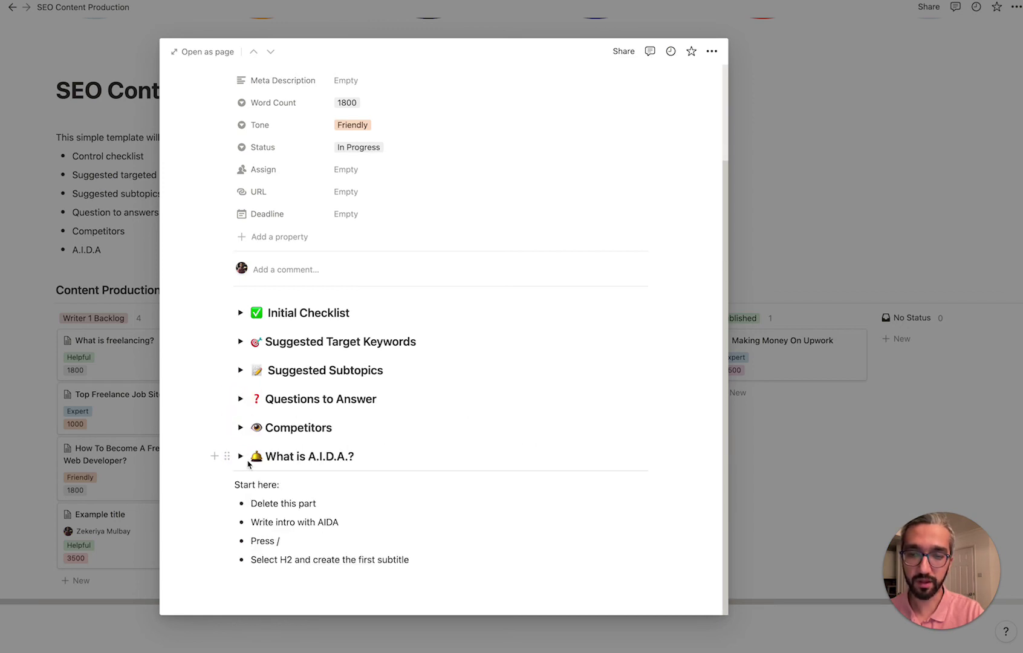
click(828, 417)
Open the published "Making Money On Upwork" card and look through its properties, brief sections and full article text
click(802, 366)
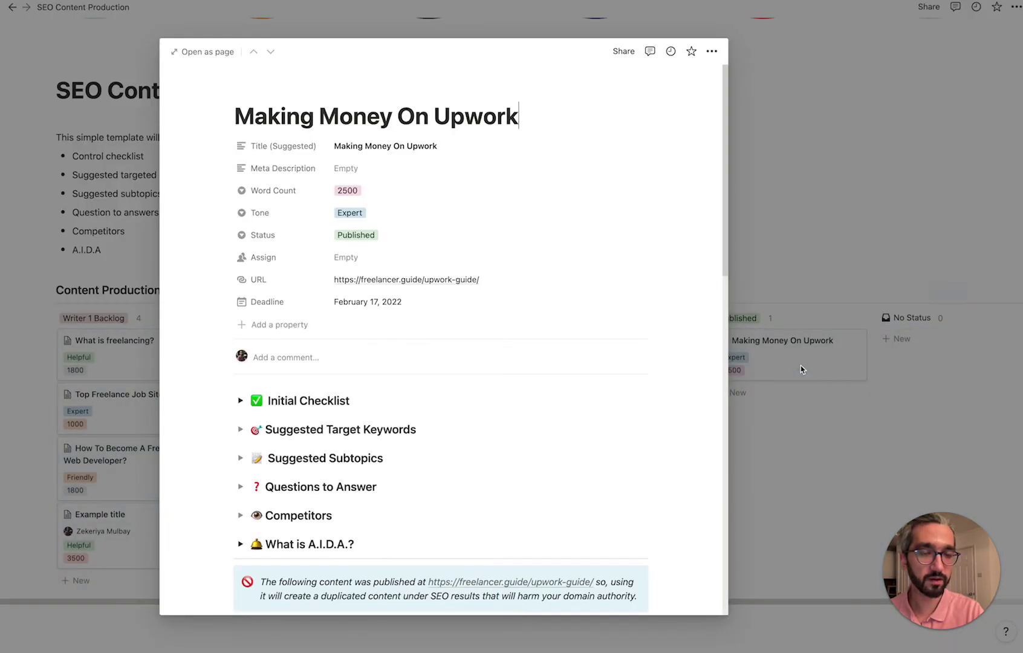
scroll(445, 202, down, 5)
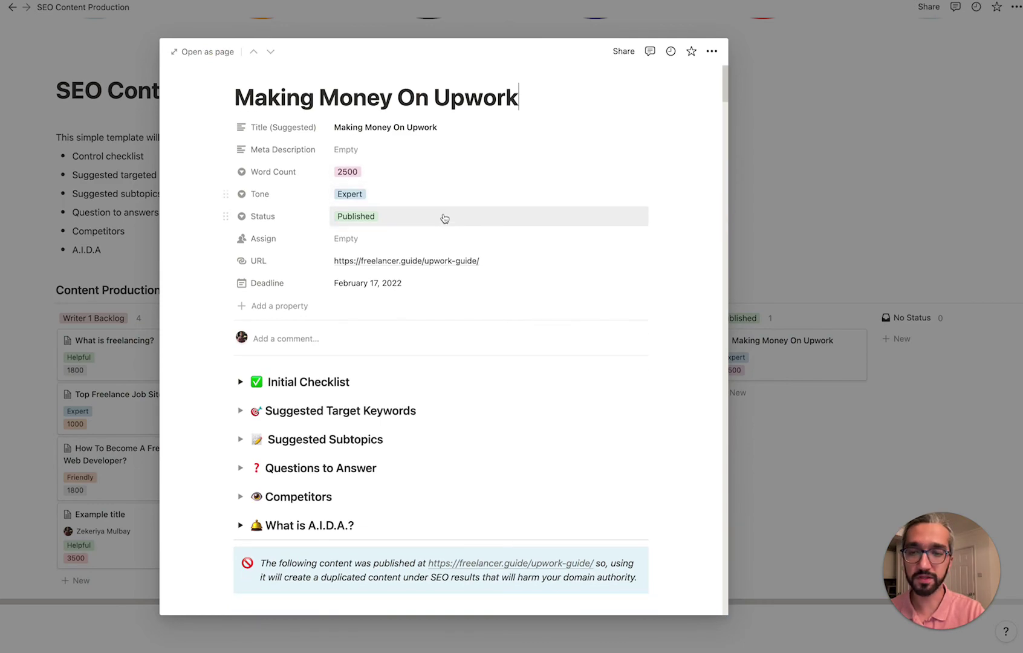
scroll(444, 224, down, 8)
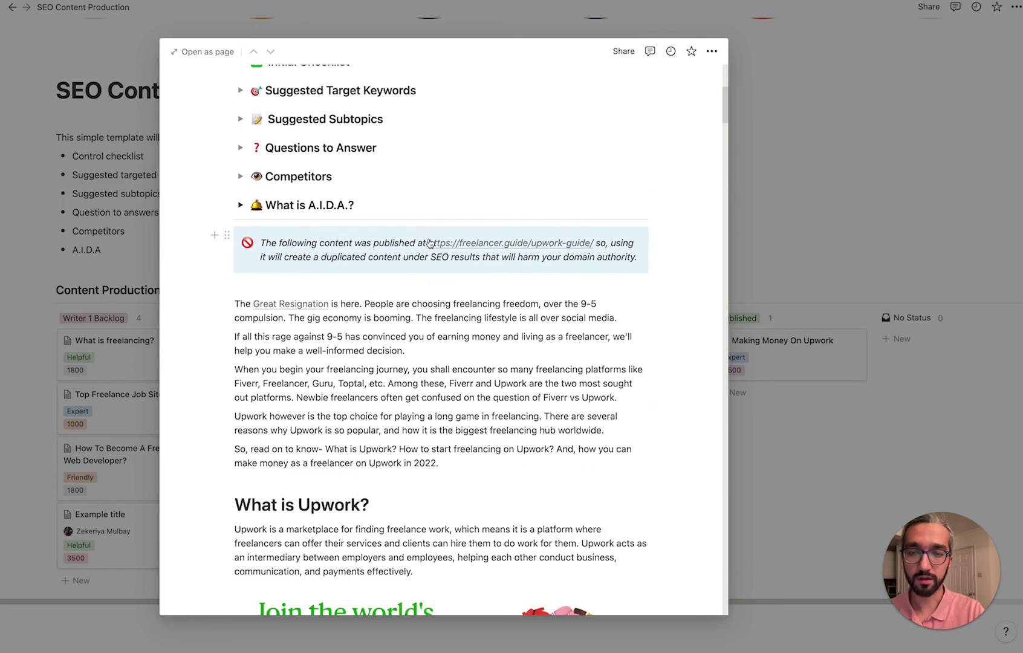
scroll(431, 237, down, 5)
scroll(428, 238, down, 20)
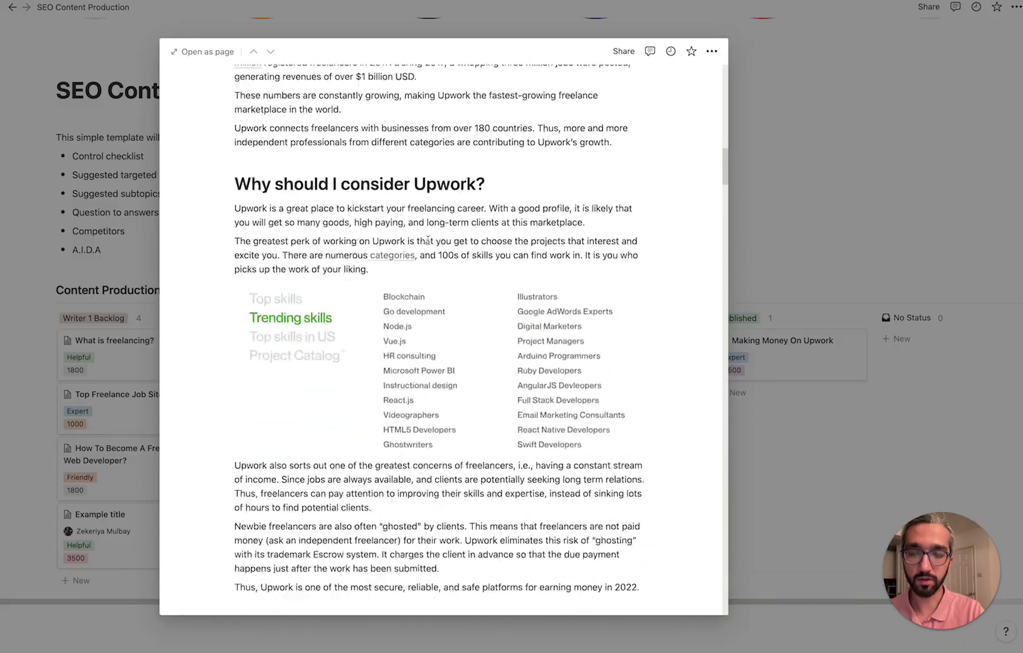
scroll(427, 243, down, 20)
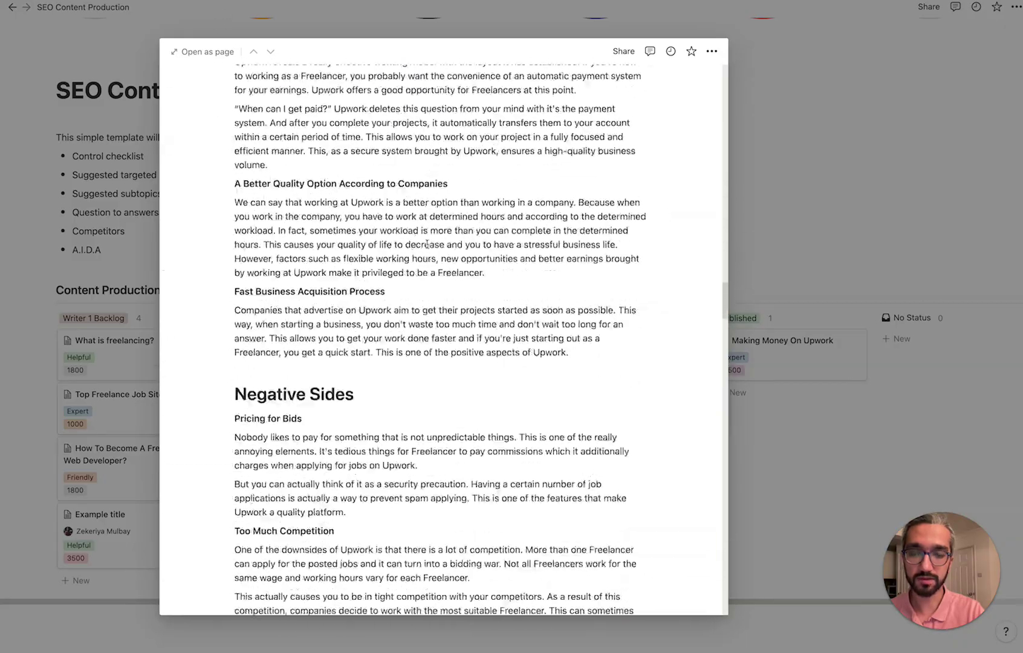
scroll(427, 245, down, 20)
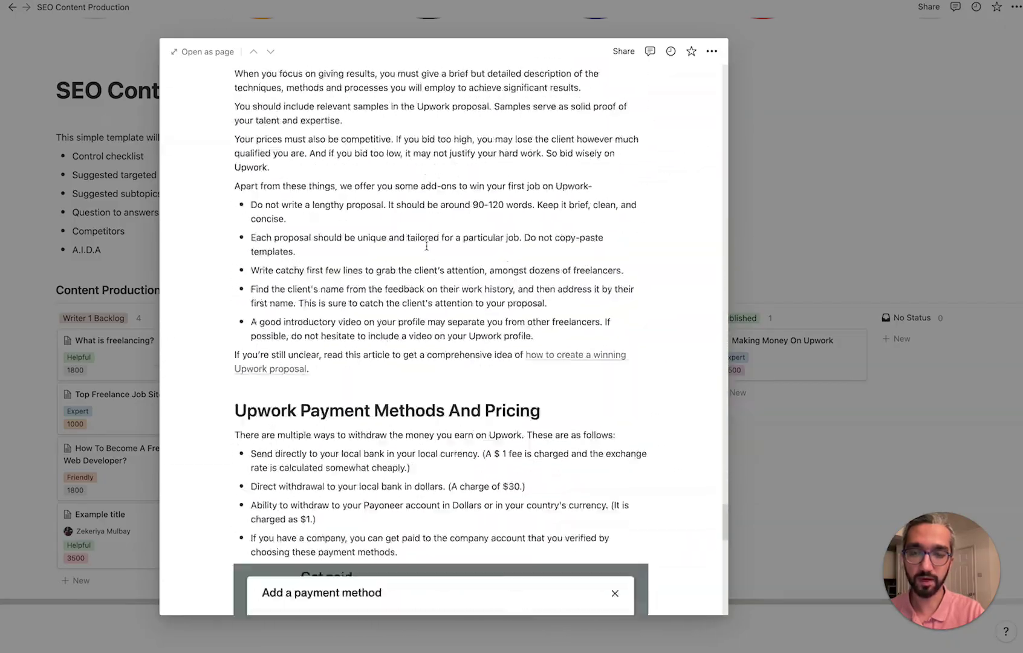
Review the "Making Money On Upwork" card's article, URL property, brief sections and duplicate-content notice, and close the card
scroll(426, 246, down, 8)
scroll(426, 248, up, 20)
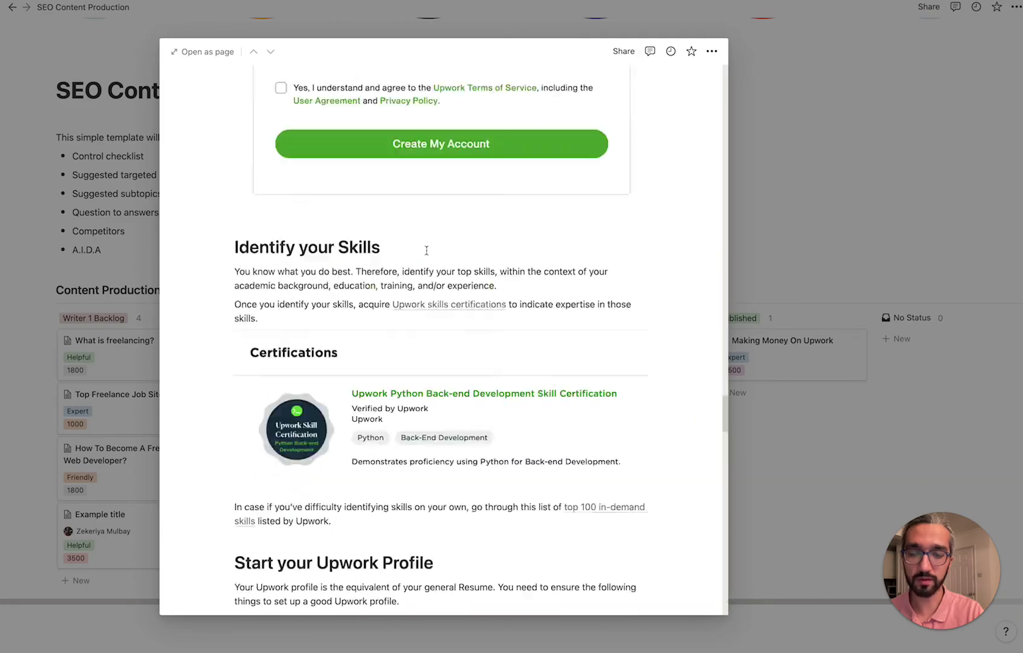
scroll(426, 250, up, 20)
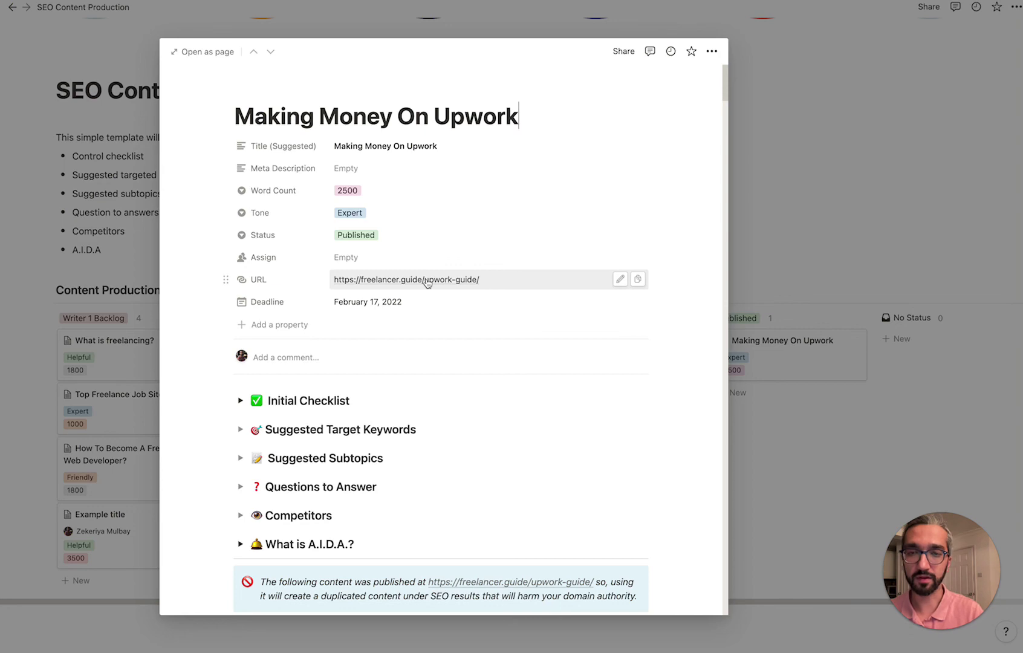
scroll(417, 308, down, 2)
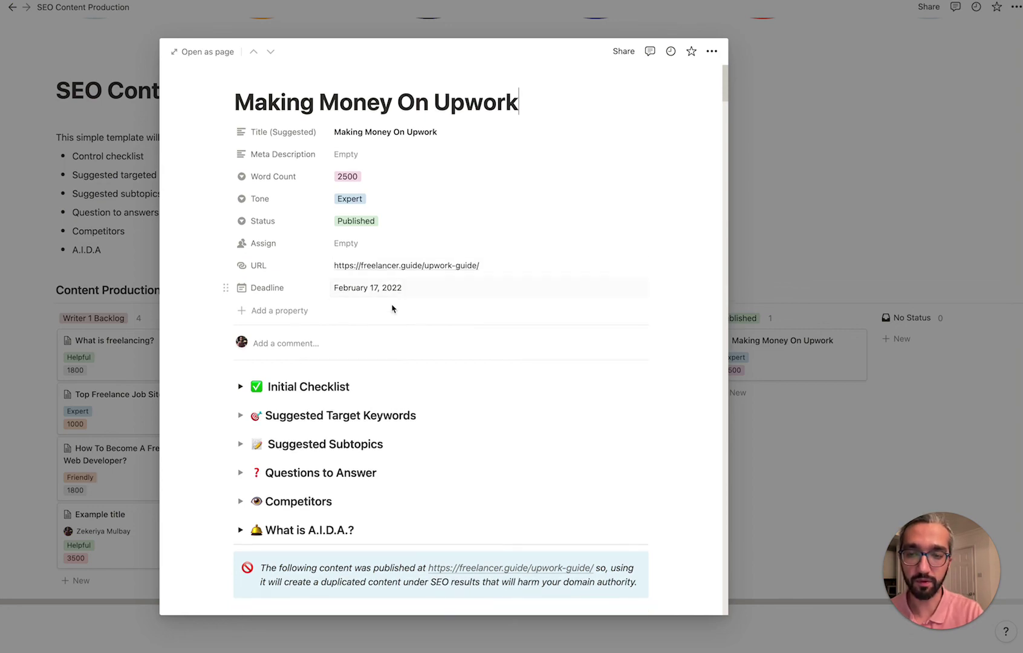
scroll(393, 338, down, 5)
scroll(411, 411, down, 12)
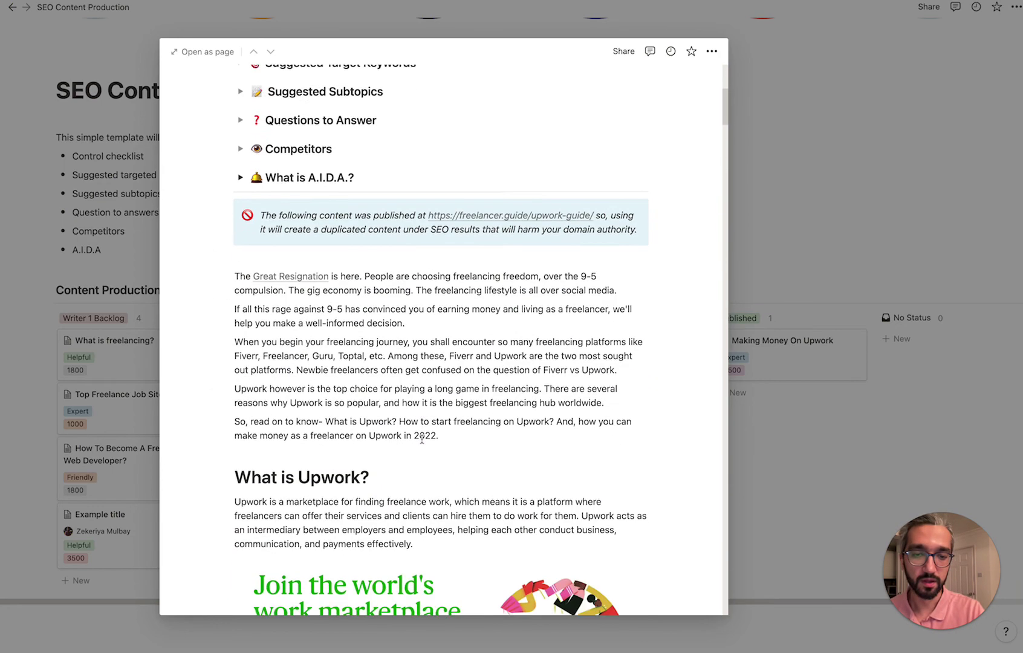
scroll(421, 439, up, 12)
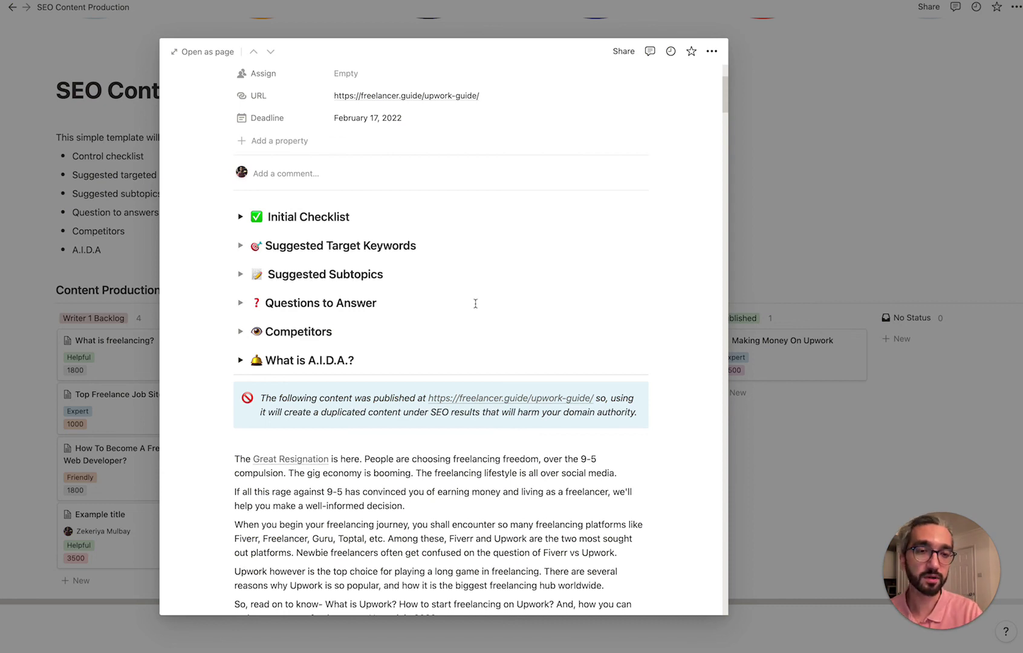
scroll(535, 302, down, 3)
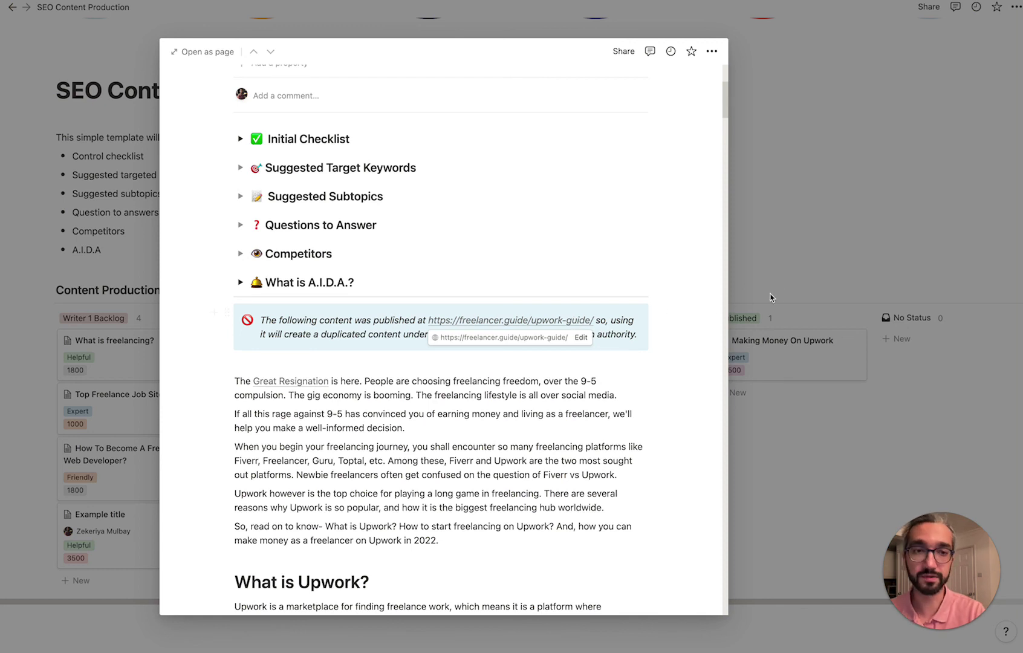
click(797, 278)
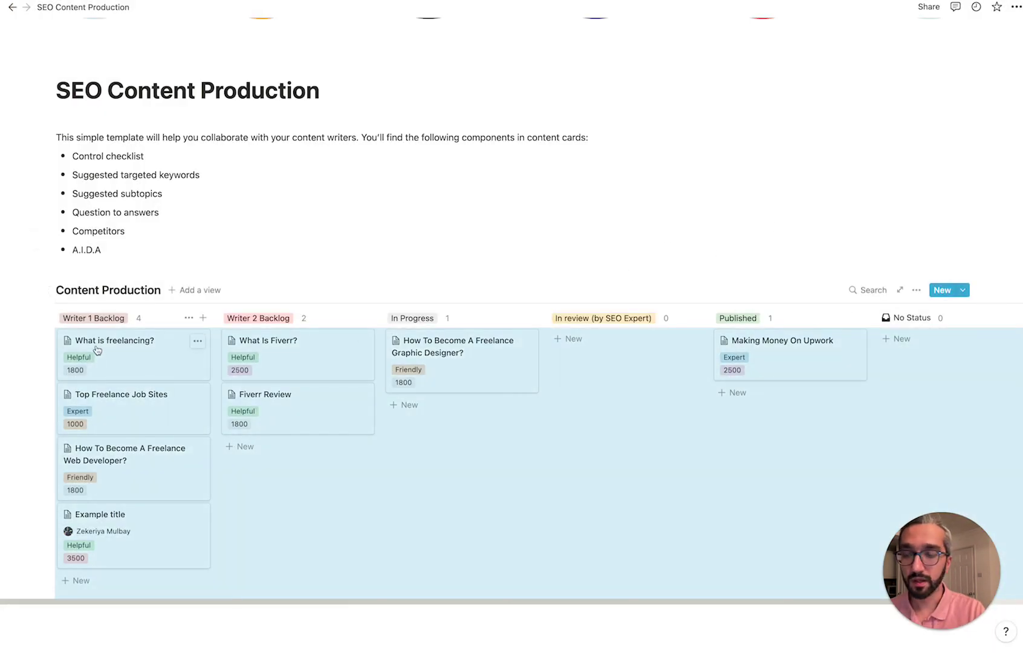
View the actions available for the "What is freelancing?" card in Writer 1 Backlog and dismiss them
scroll(97, 347, up, 1)
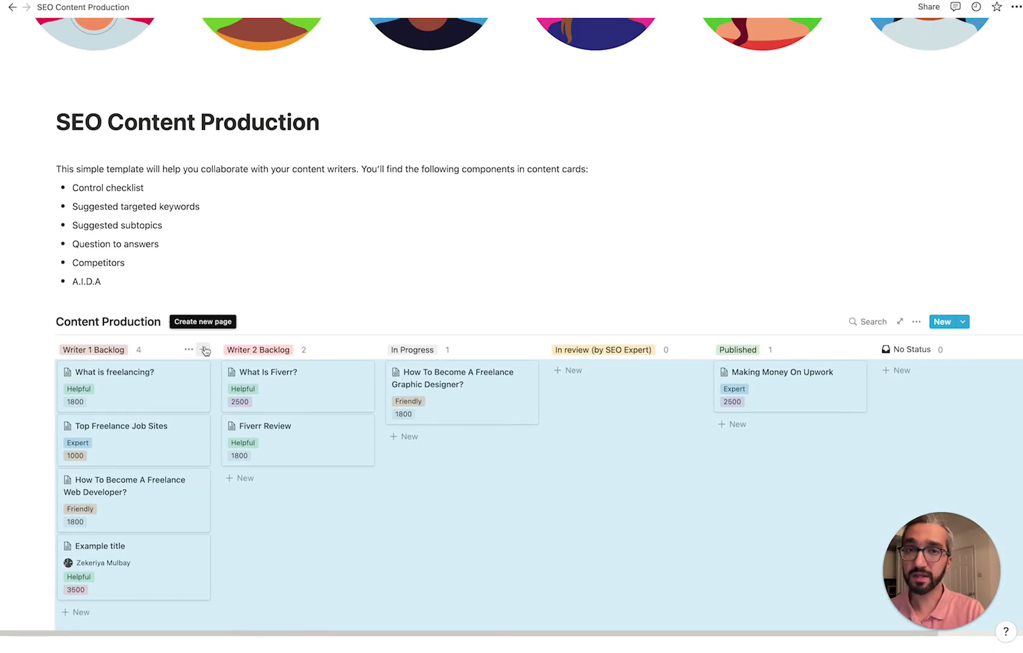
click(198, 374)
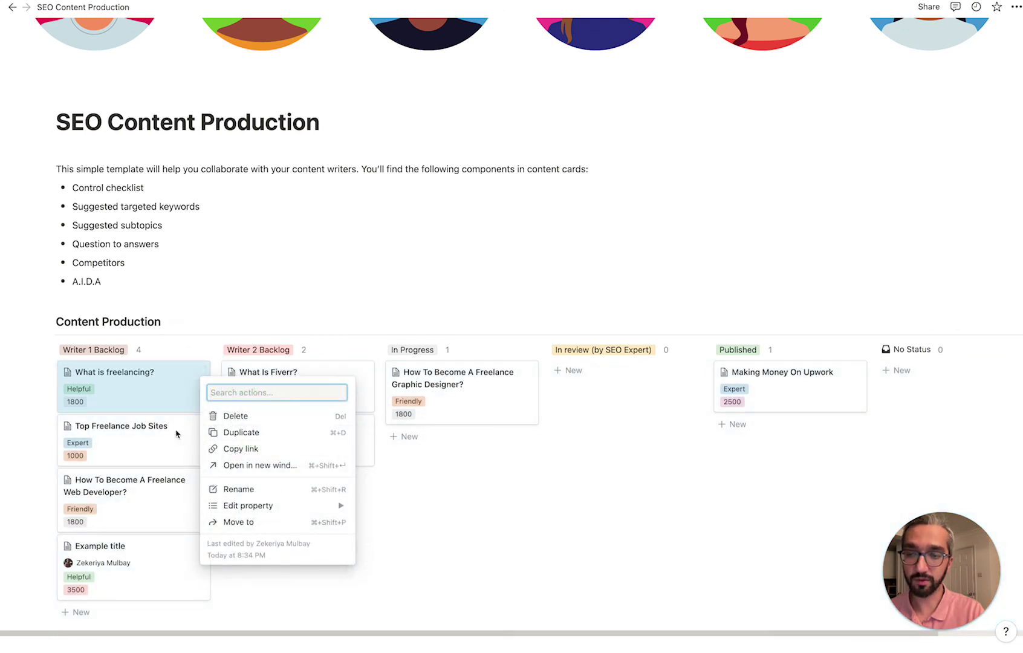
click(505, 479)
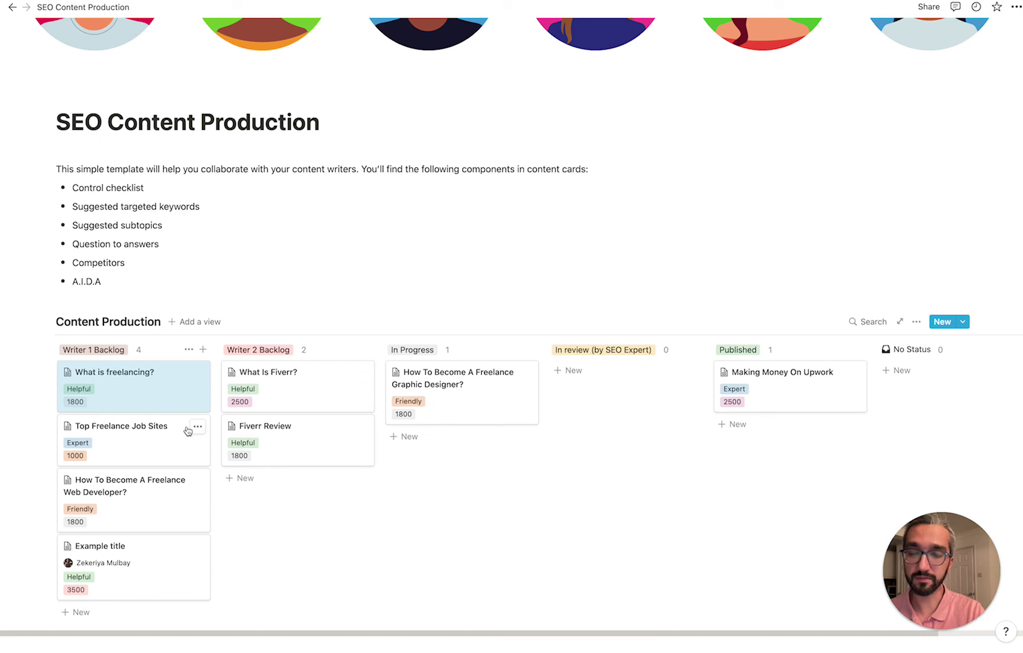
scroll(182, 433, down, 2)
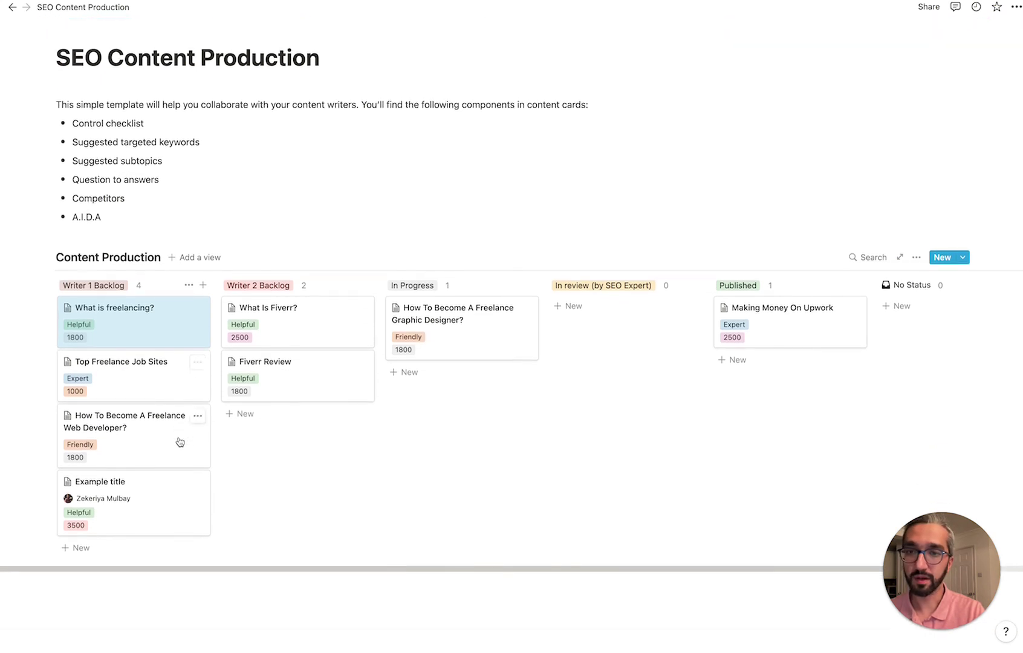
View the SEO Content Production page's sharing options and close them
scroll(544, 302, up, 5)
click(929, 6)
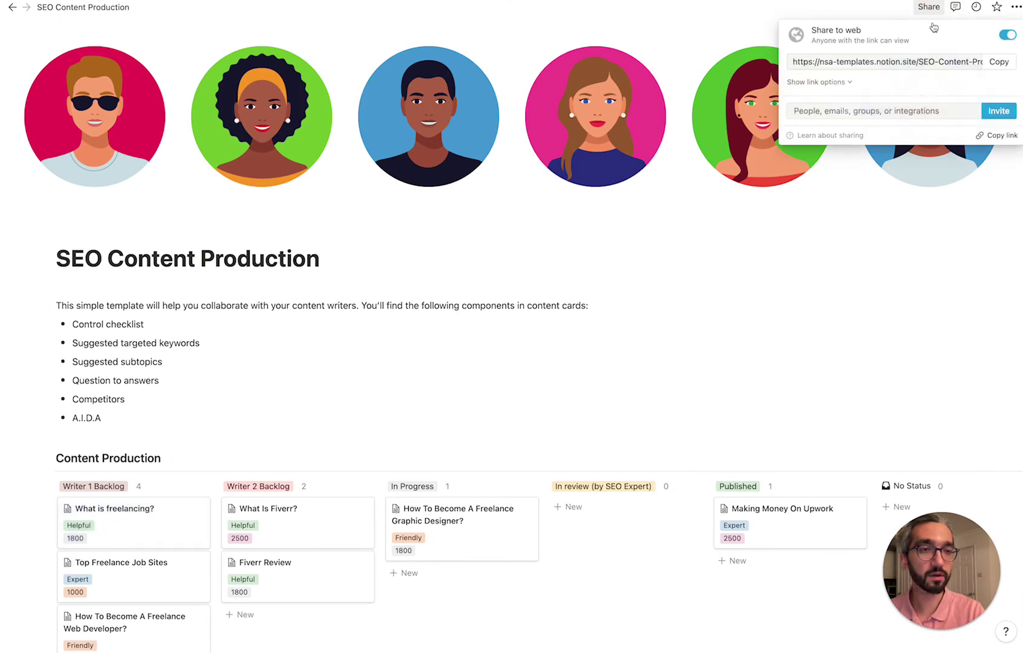
click(607, 349)
Add a card named "Example" to Writer 1 Backlog, open it and apply the "[Title] Content Brief" template
scroll(363, 362, down, 4)
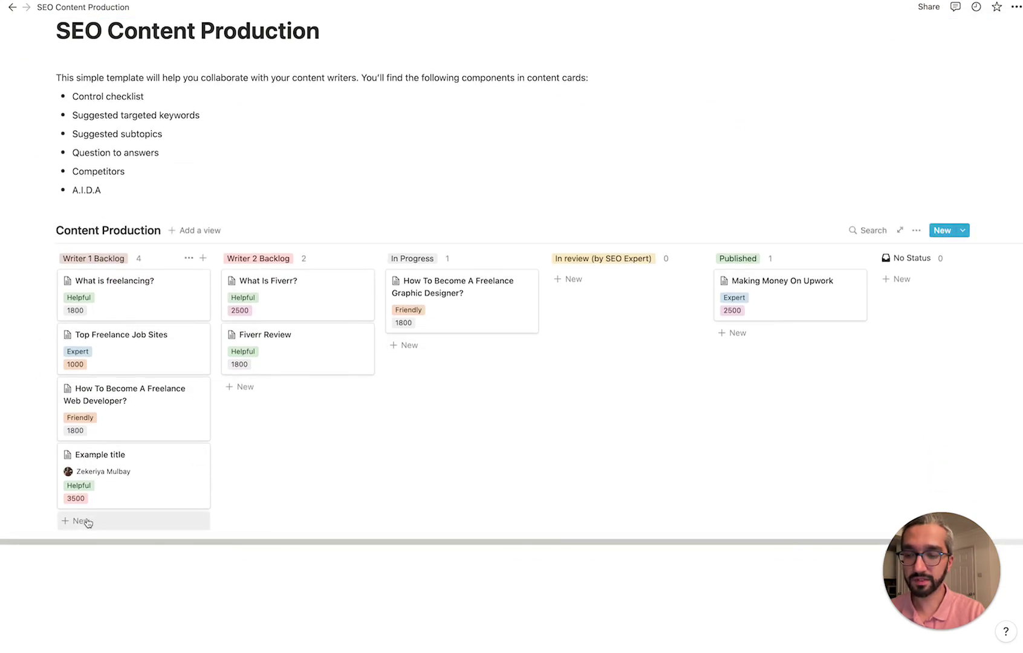
click(85, 521)
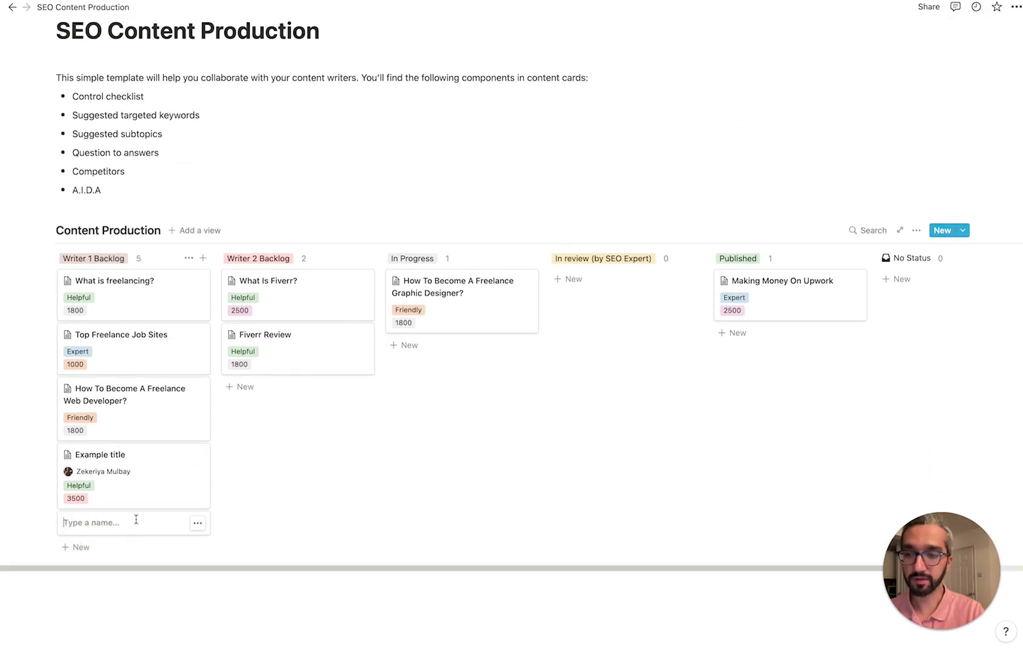
text(Example)
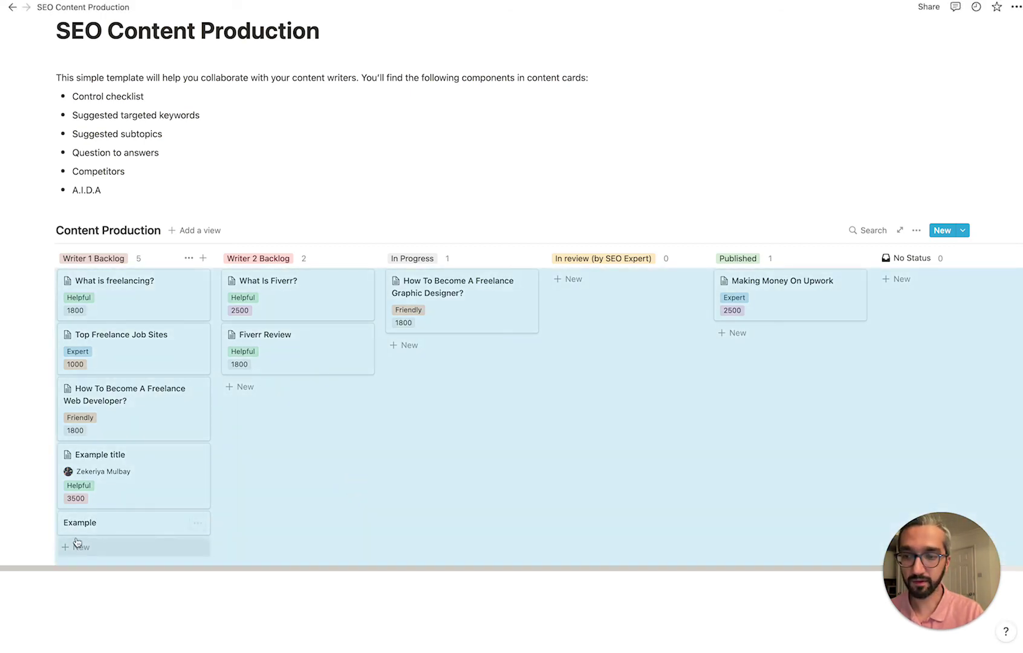
click(96, 523)
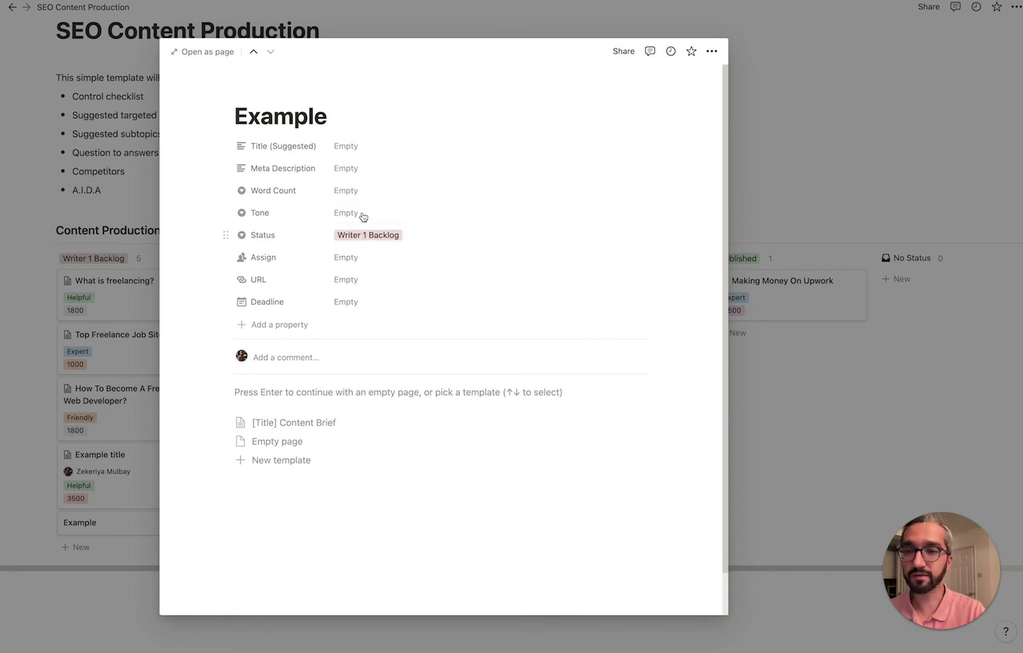
click(327, 423)
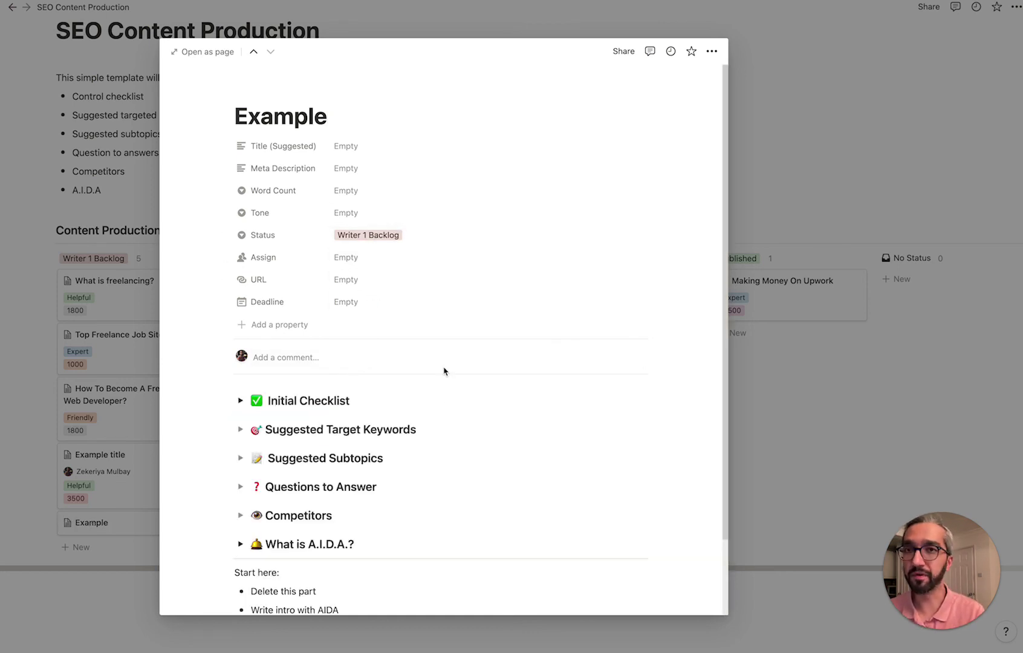
scroll(377, 291, down, 2)
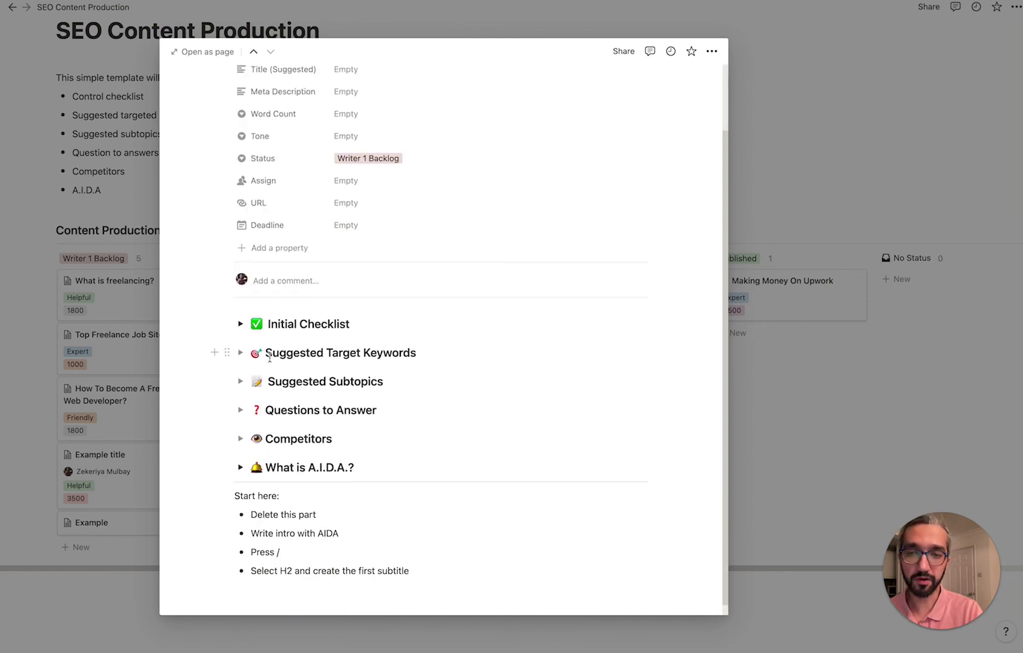